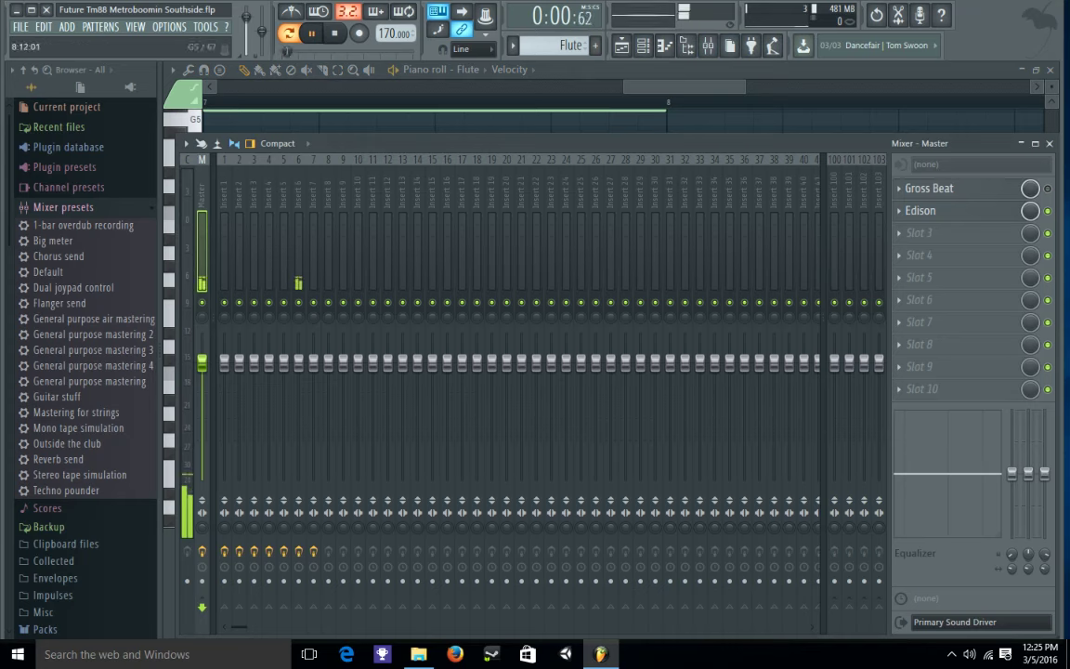
# - Examine the Flute pattern's full eight-bar melody in the piano roll during playback, and stop playback
pyautogui.press('F9')
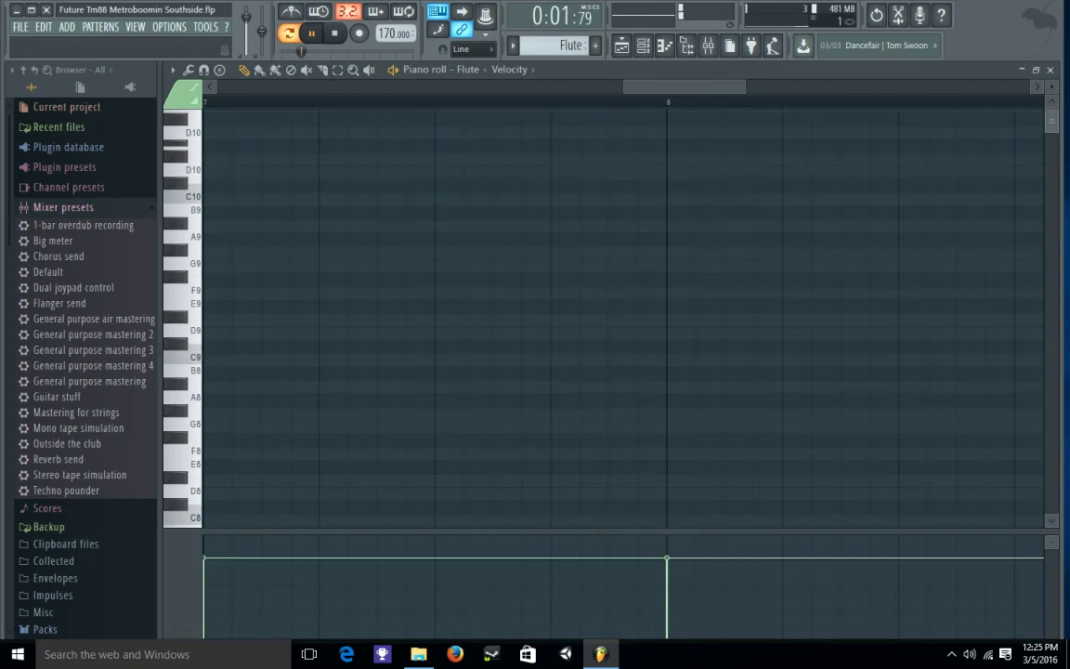
pyautogui.moveTo(1051, 121); pyautogui.dragTo(1051, 299)
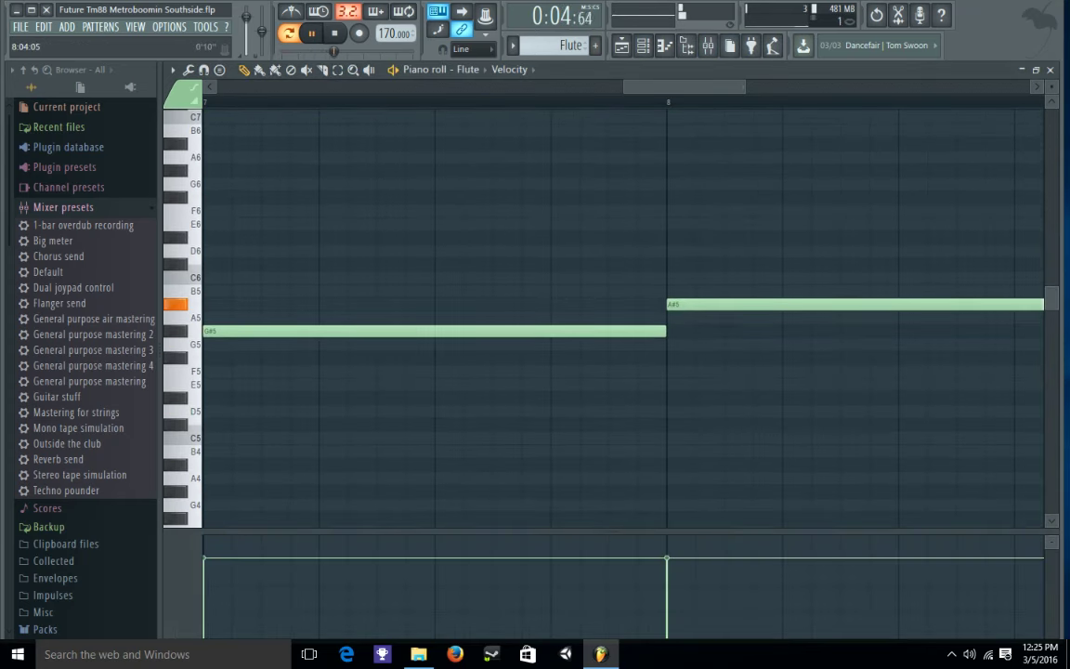
pyautogui.moveTo(743, 86); pyautogui.dragTo(1030, 87)
pyautogui.moveTo(836, 87); pyautogui.dragTo(371, 86)
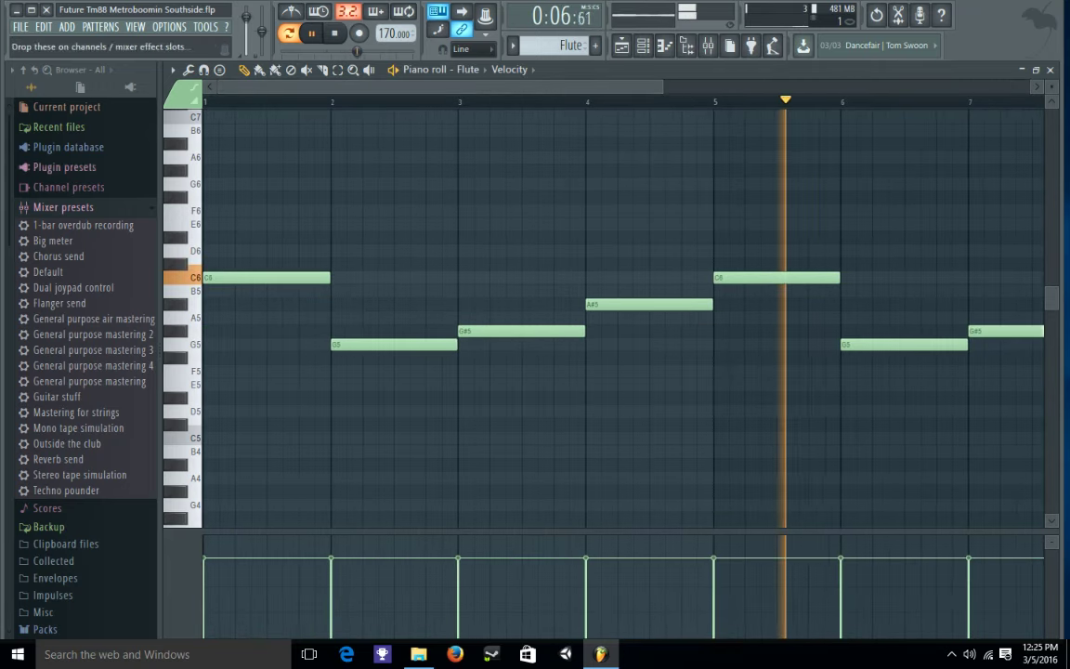
pyautogui.moveTo(663, 86); pyautogui.dragTo(966, 86)
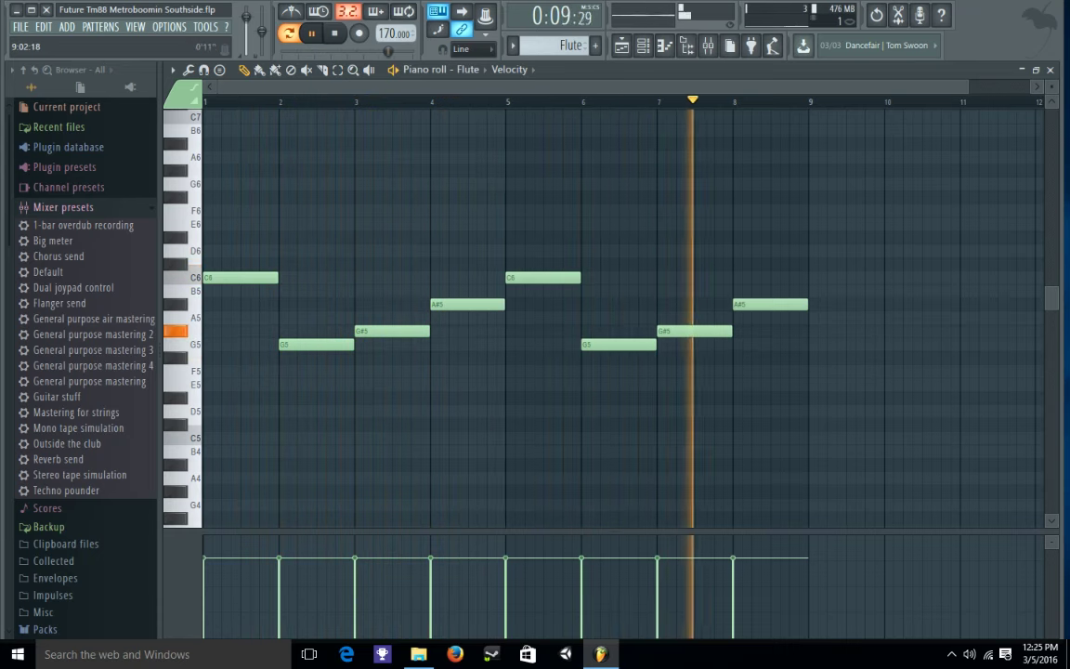
pyautogui.press('space')
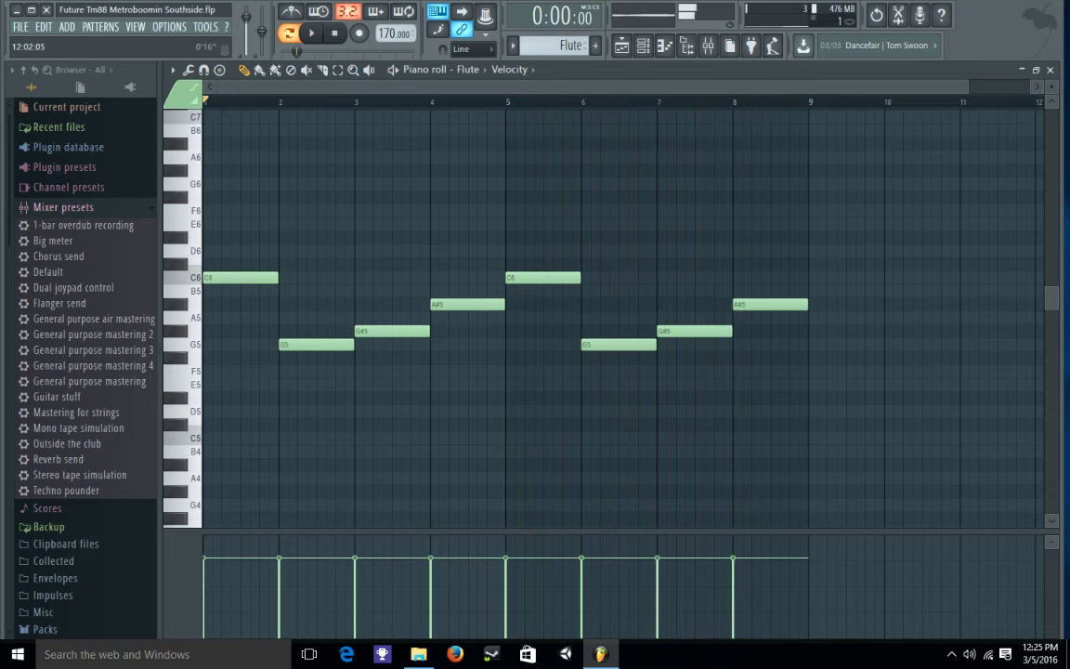
# - Switch to the 808 Bass 2 pattern and examine all its bass notes in the piano roll during playback
pyautogui.press('F9')
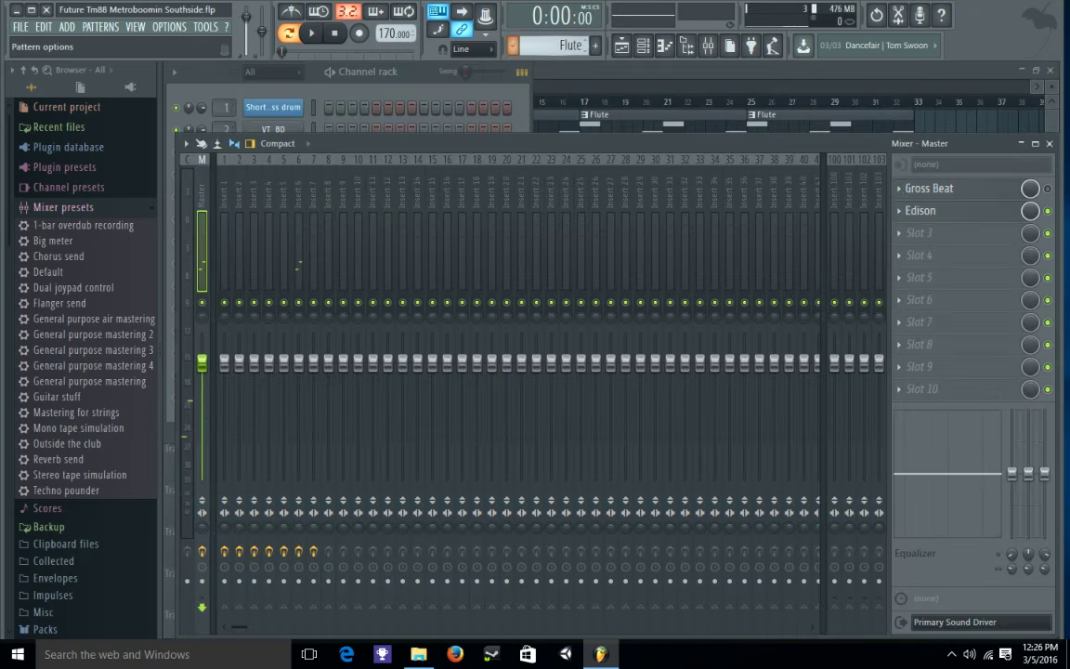
pyautogui.click(512, 45)
pyautogui.click(541, 65)
pyautogui.press('F7')
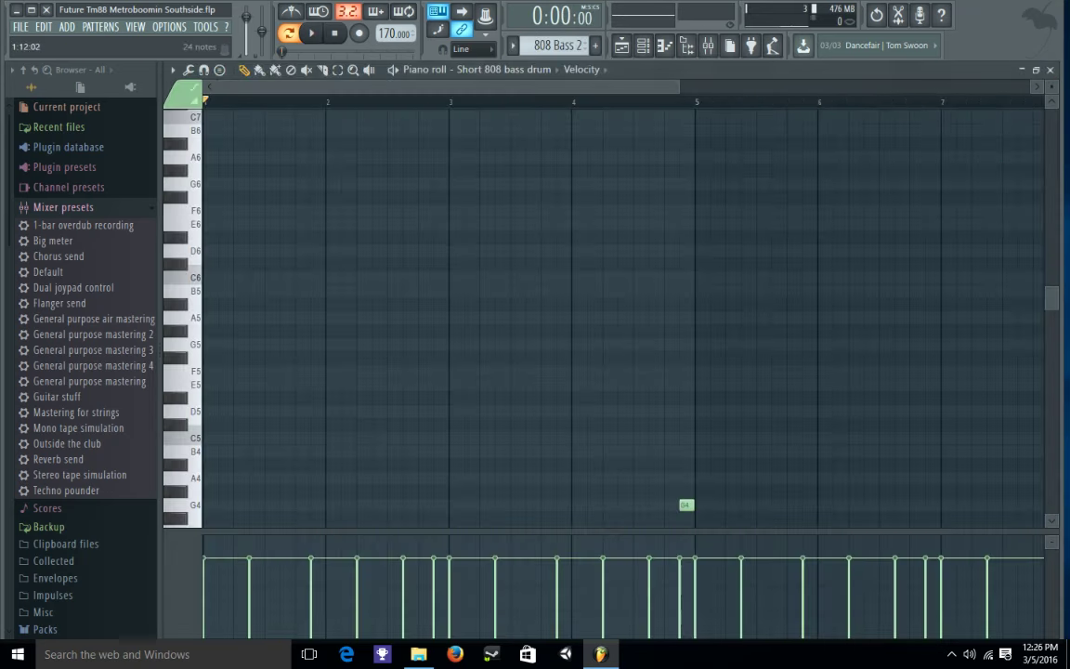
pyautogui.moveTo(1051, 298); pyautogui.dragTo(1051, 388)
pyautogui.moveTo(678, 86); pyautogui.dragTo(783, 87)
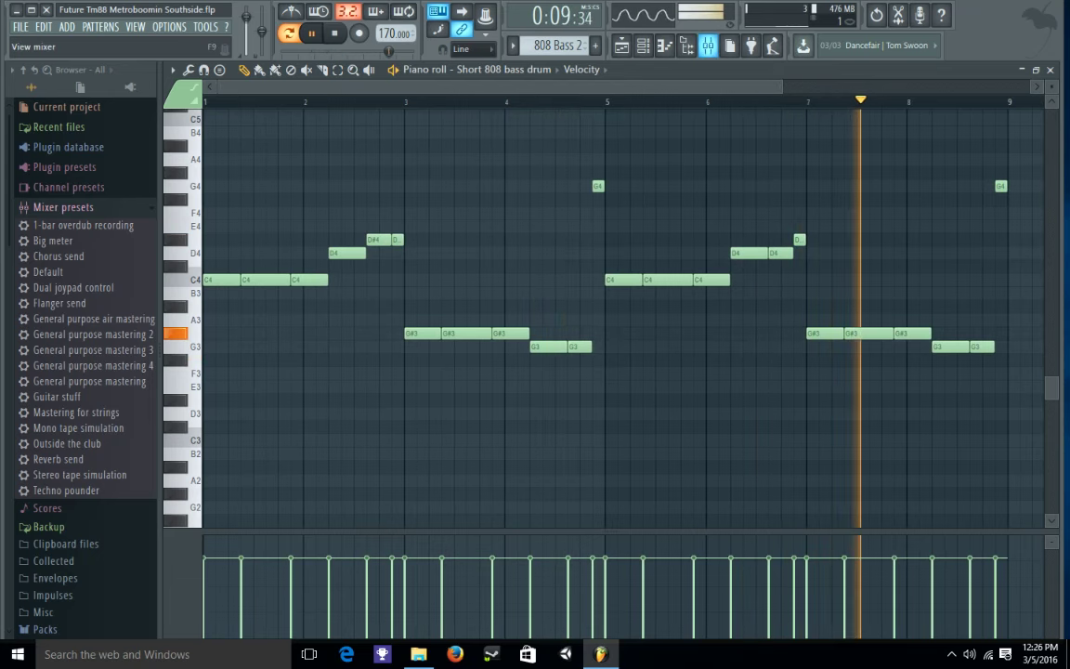
pyautogui.press('space')
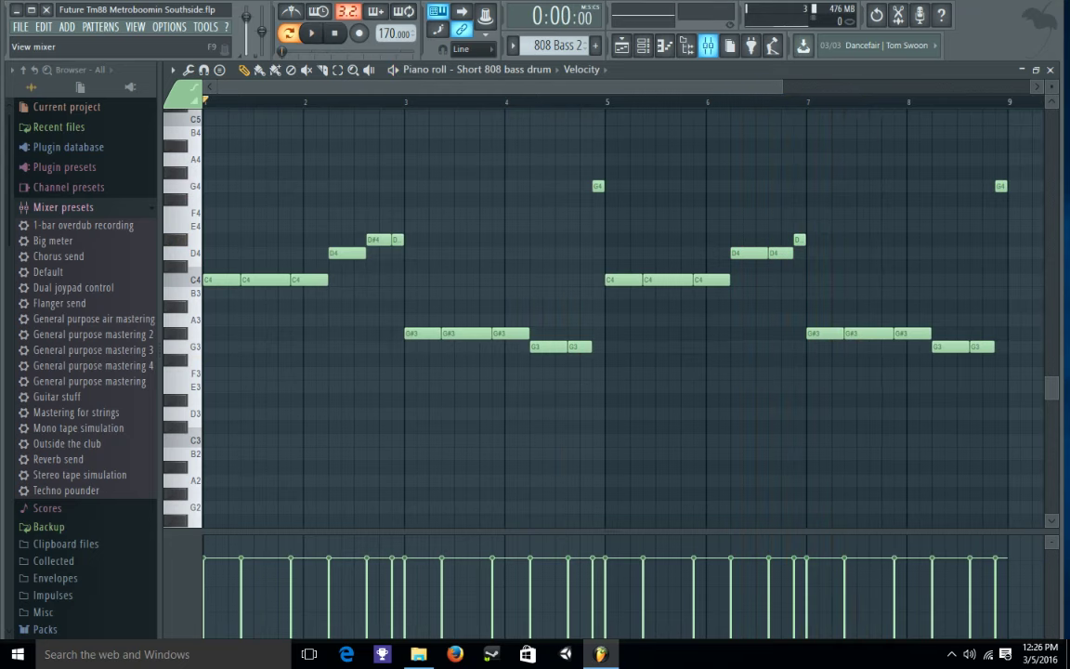
# - Enable Fruity Fast Dist on the bass mixer track Insert 1 and check its settings
pyautogui.click(707, 45)
pyautogui.click(224, 252)
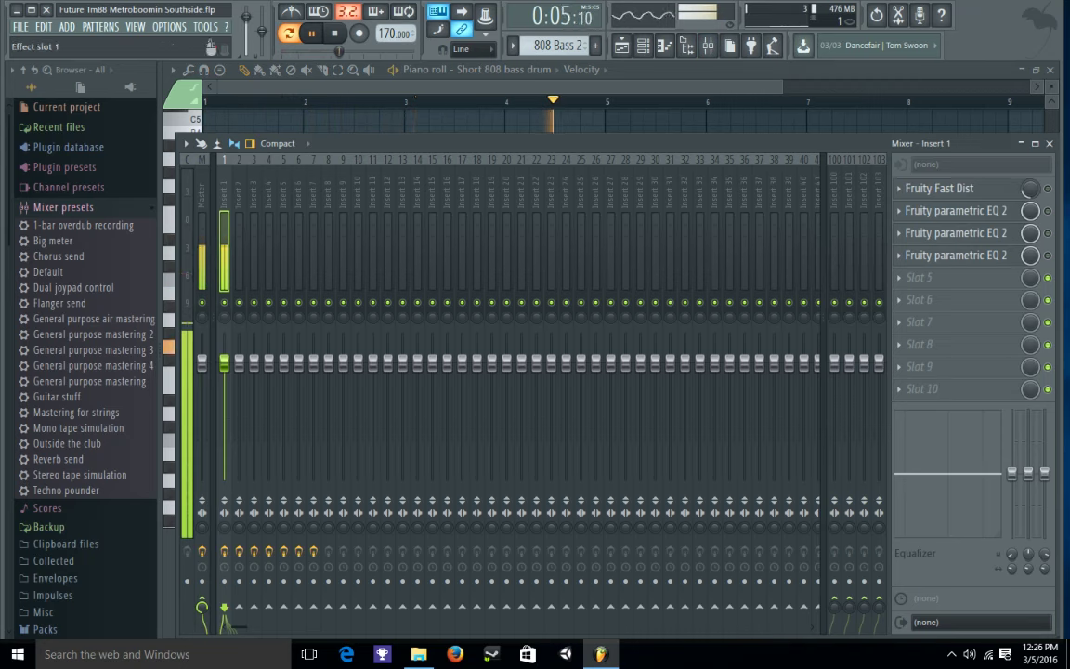
pyautogui.click(938, 188)
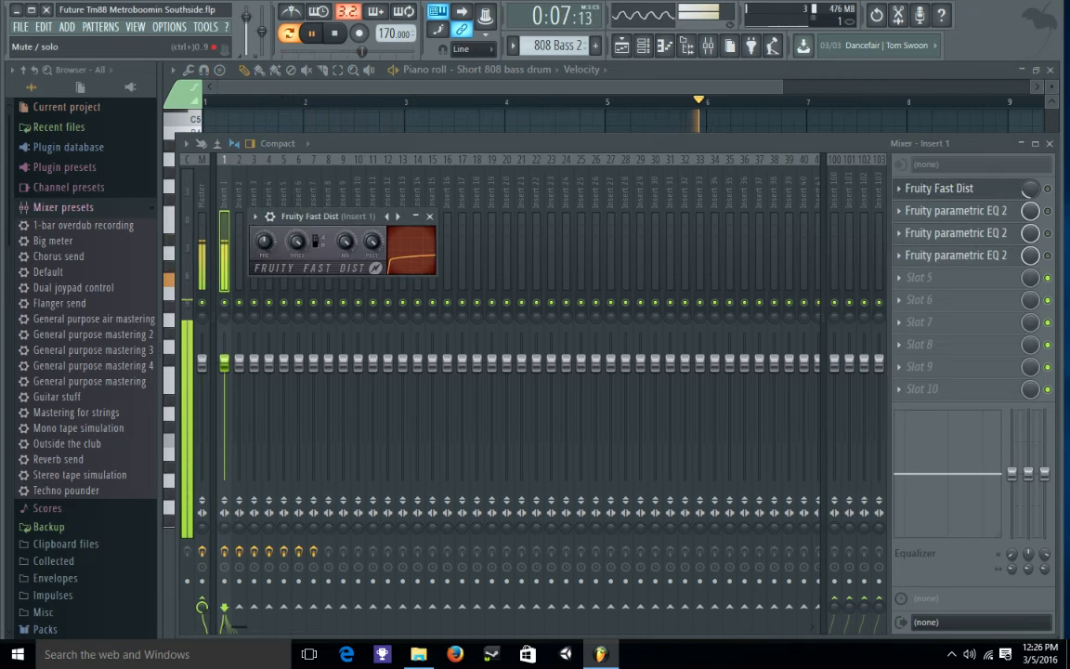
pyautogui.click(1047, 188)
pyautogui.click(971, 188)
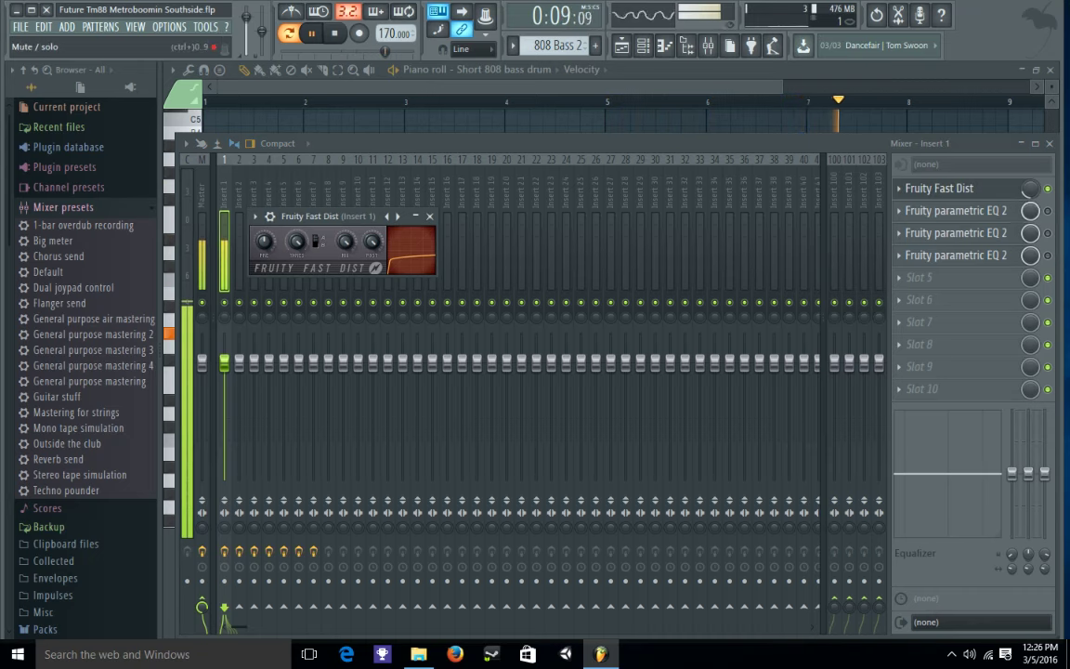
# - Enable the three Fruity parametric EQ 2 effects on Insert 1, viewing each one's EQ curve
pyautogui.click(1046, 211)
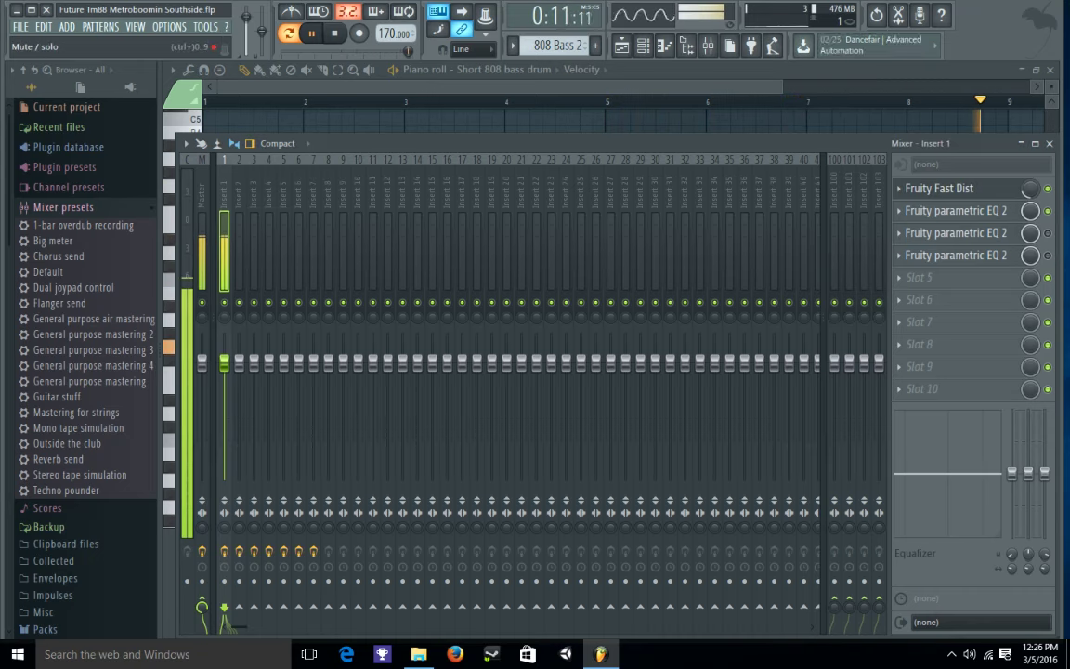
pyautogui.click(957, 211)
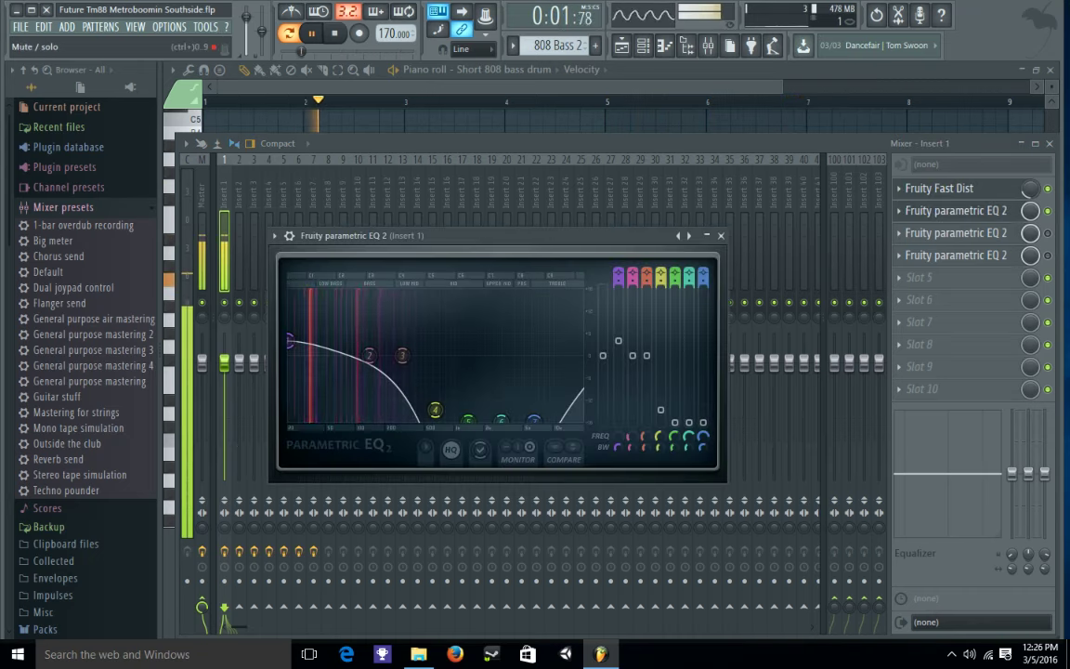
pyautogui.click(1047, 233)
pyautogui.click(956, 233)
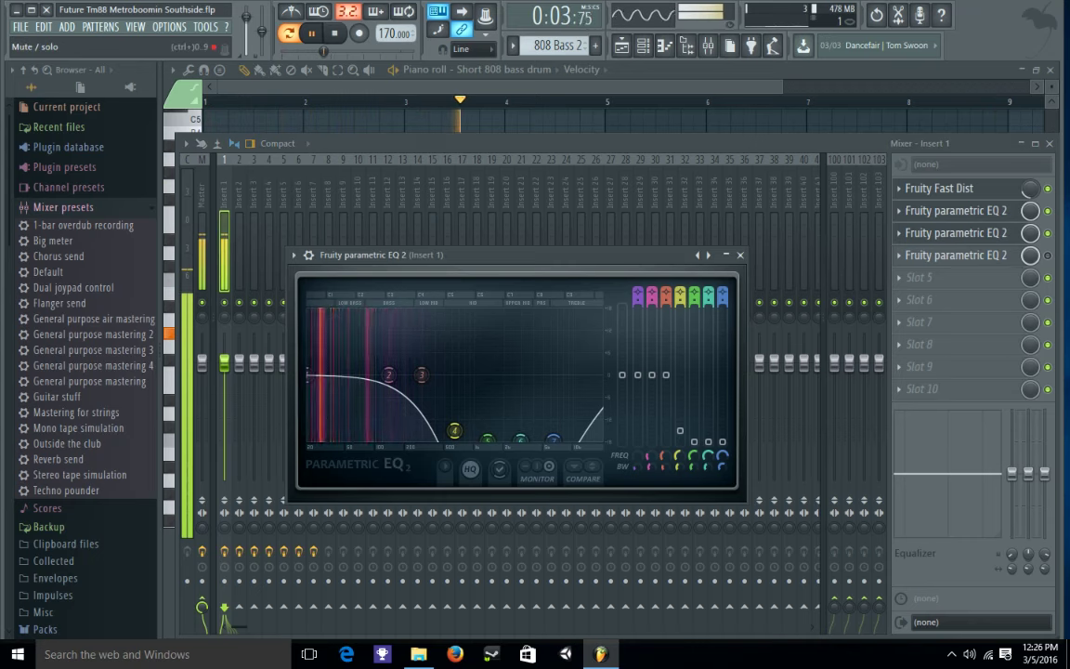
pyautogui.click(1047, 255)
pyautogui.click(956, 256)
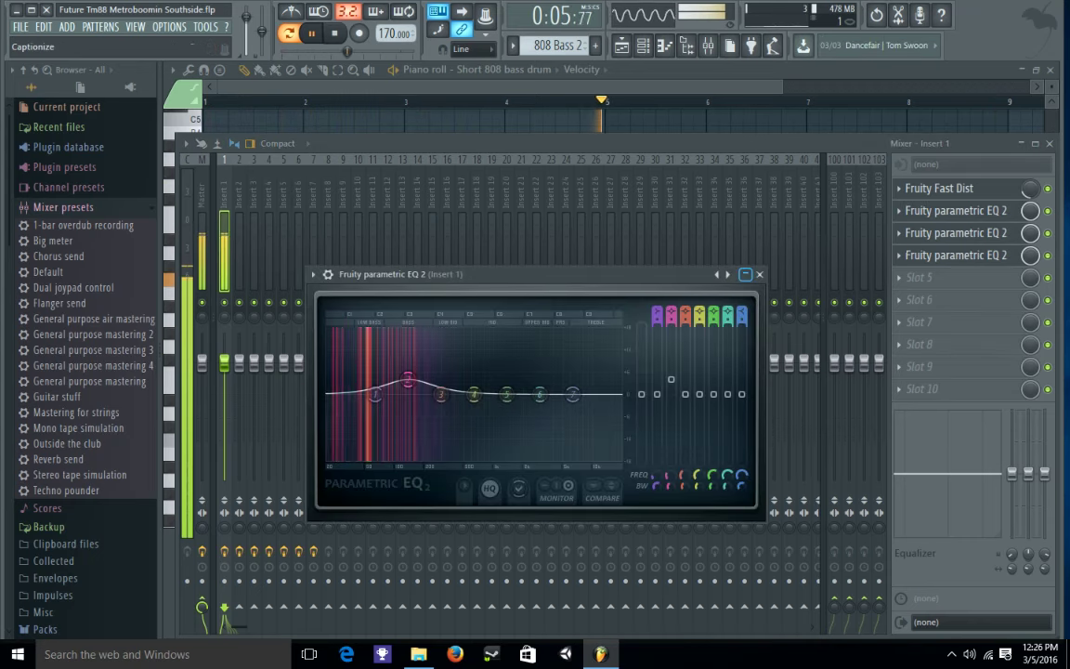
pyautogui.click(759, 275)
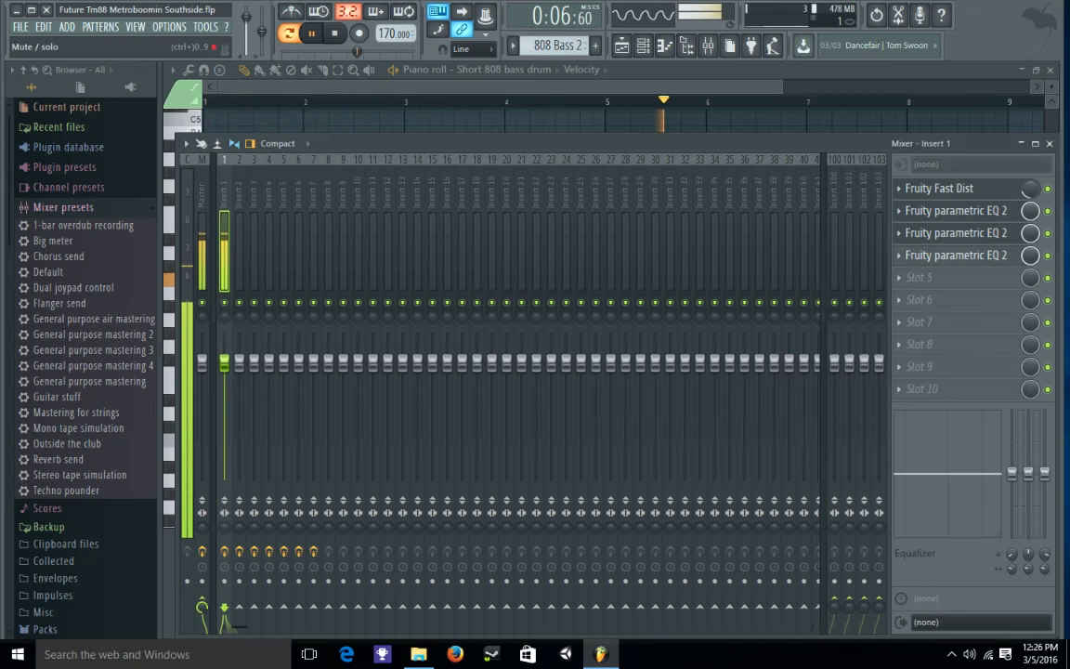
# - Compare the bass with the second Fruity parametric EQ 2 off and on, and close the mixer and effect windows
pyautogui.click(1046, 233)
pyautogui.click(956, 233)
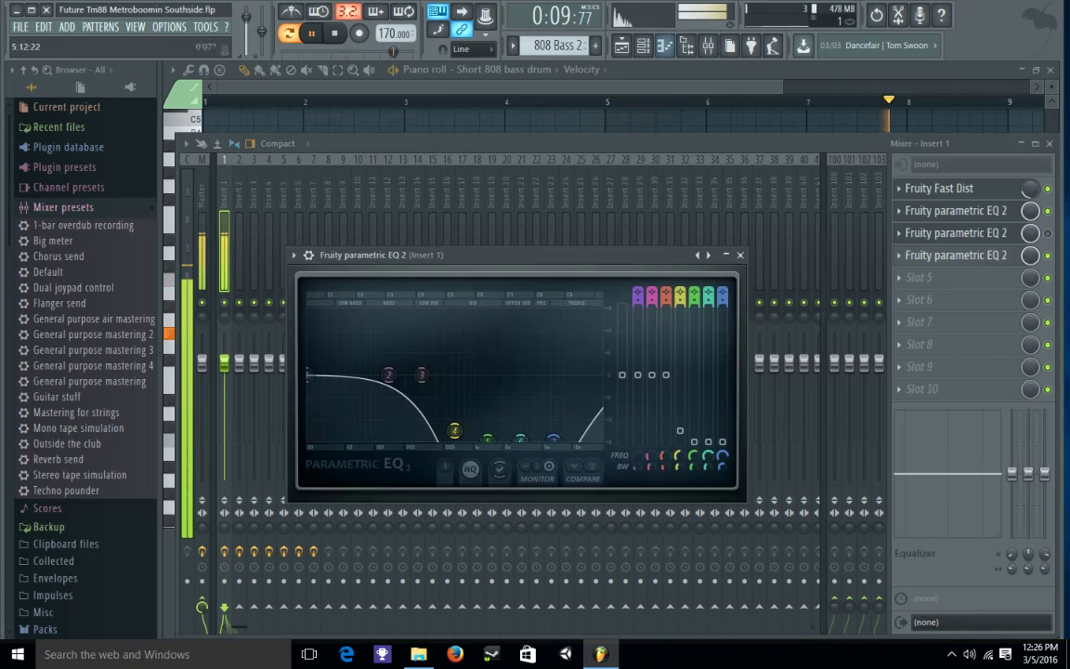
pyautogui.click(739, 254)
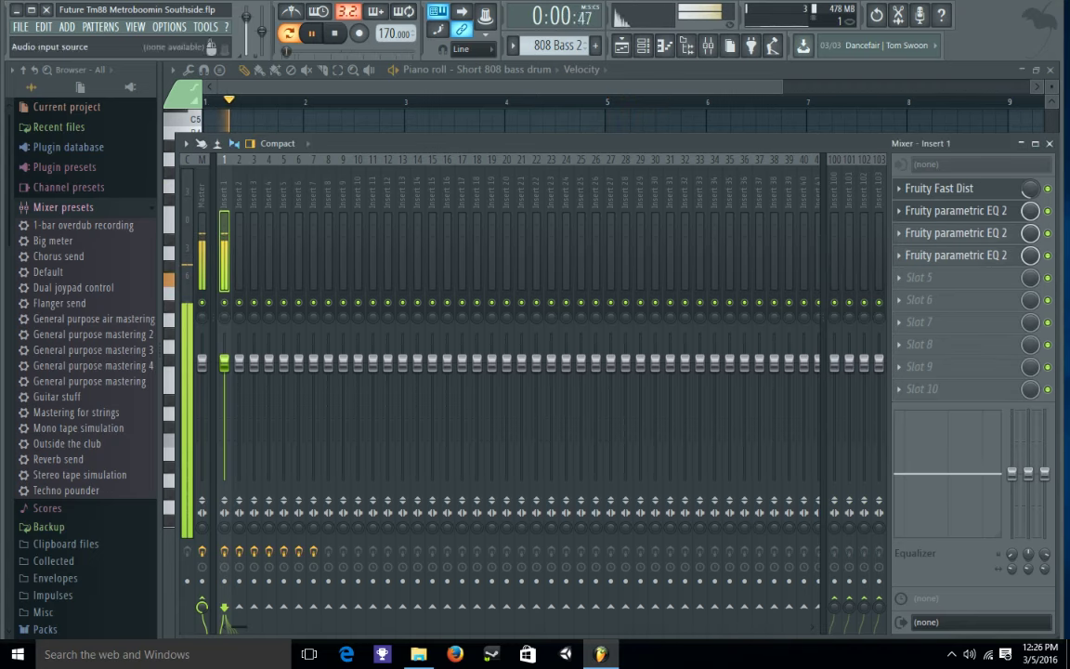
pyautogui.click(1048, 143)
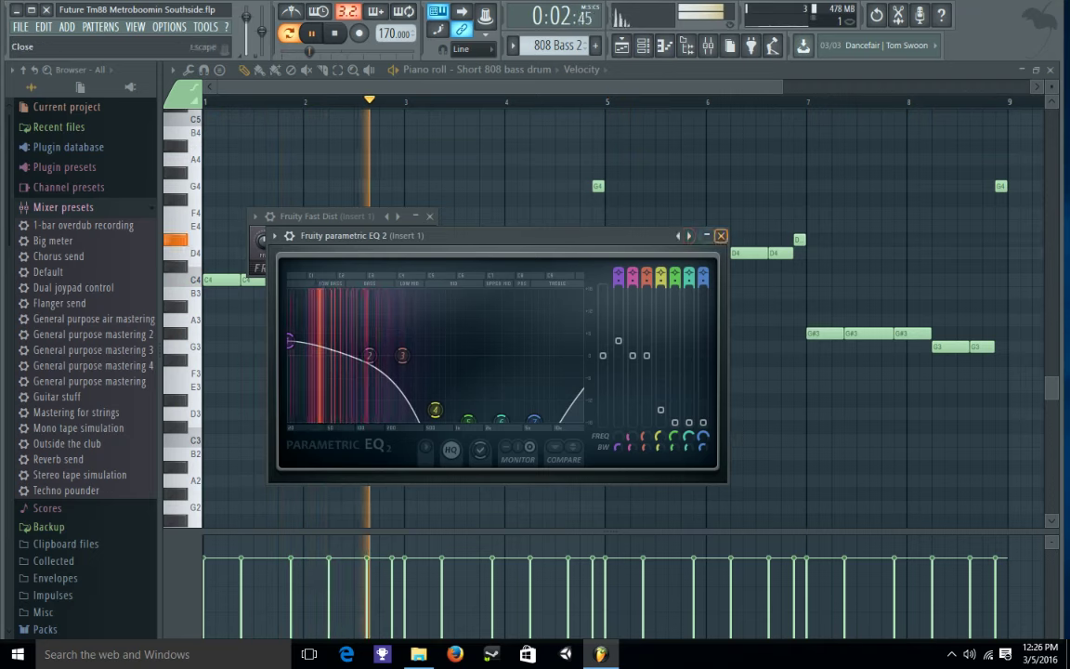
pyautogui.click(687, 234)
pyautogui.click(430, 216)
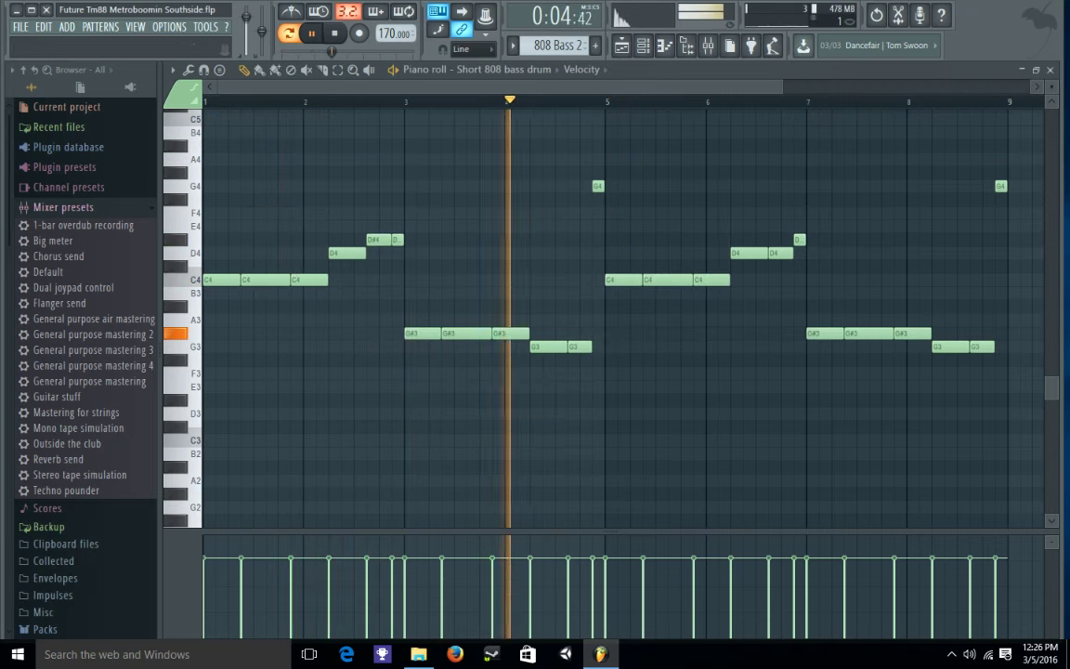
# - Switch to the 808 Bass 2 #2 pattern and listen through its notes in the piano roll
pyautogui.click(1049, 69)
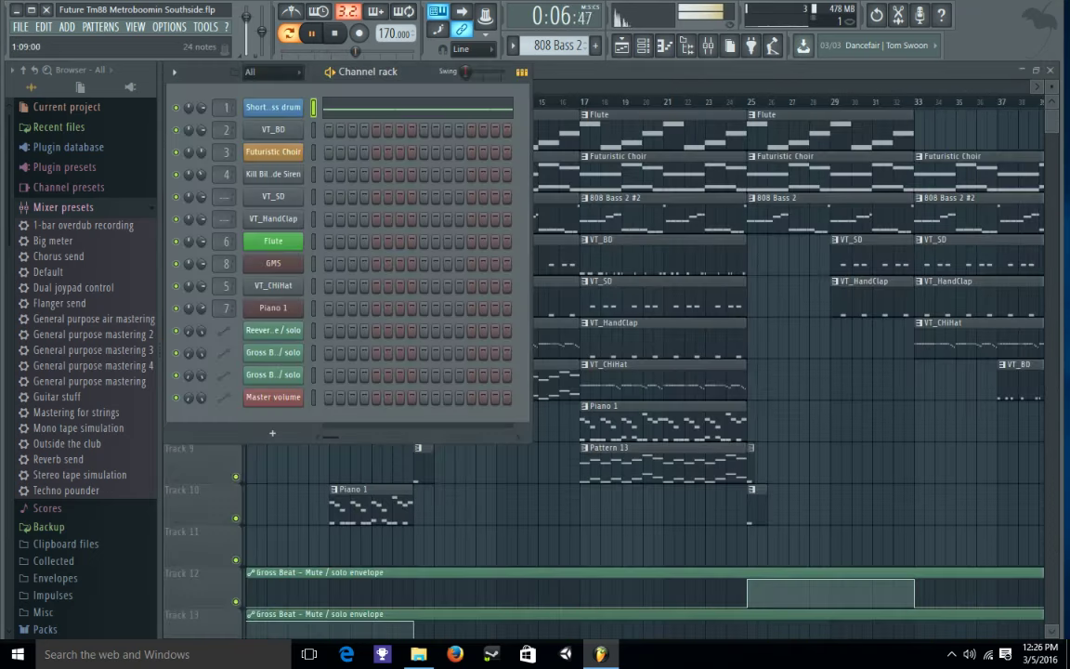
pyautogui.click(557, 44)
pyautogui.click(516, 80)
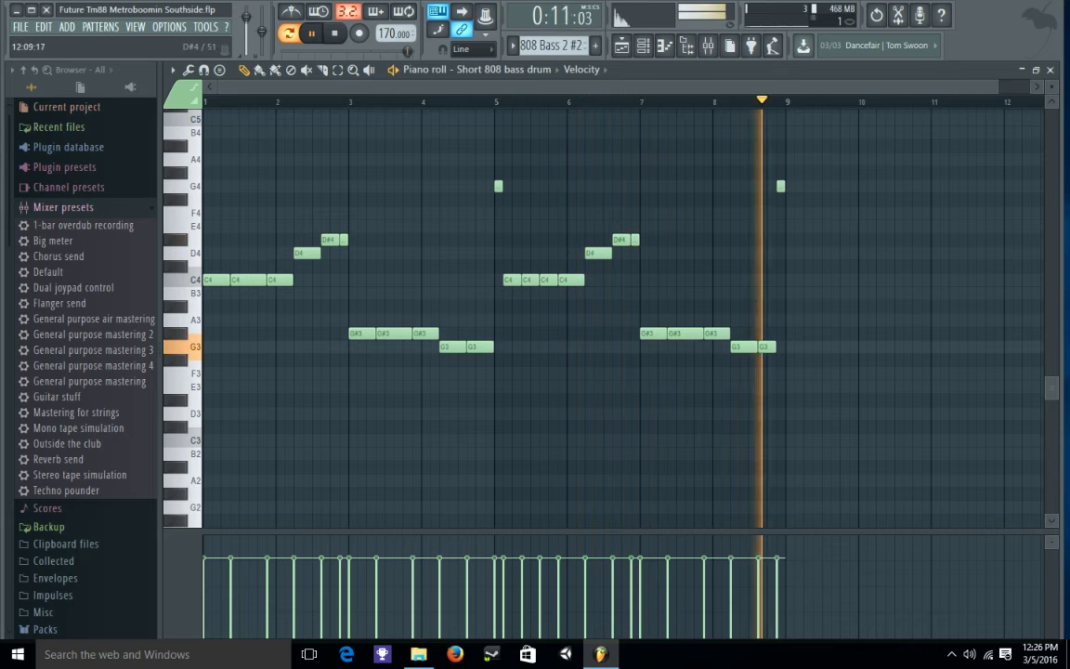
pyautogui.press('space')
# - Switch to the VT_BD pattern and examine its eight bars of kick notes in the piano roll during playback
pyautogui.click(1050, 69)
pyautogui.click(511, 45)
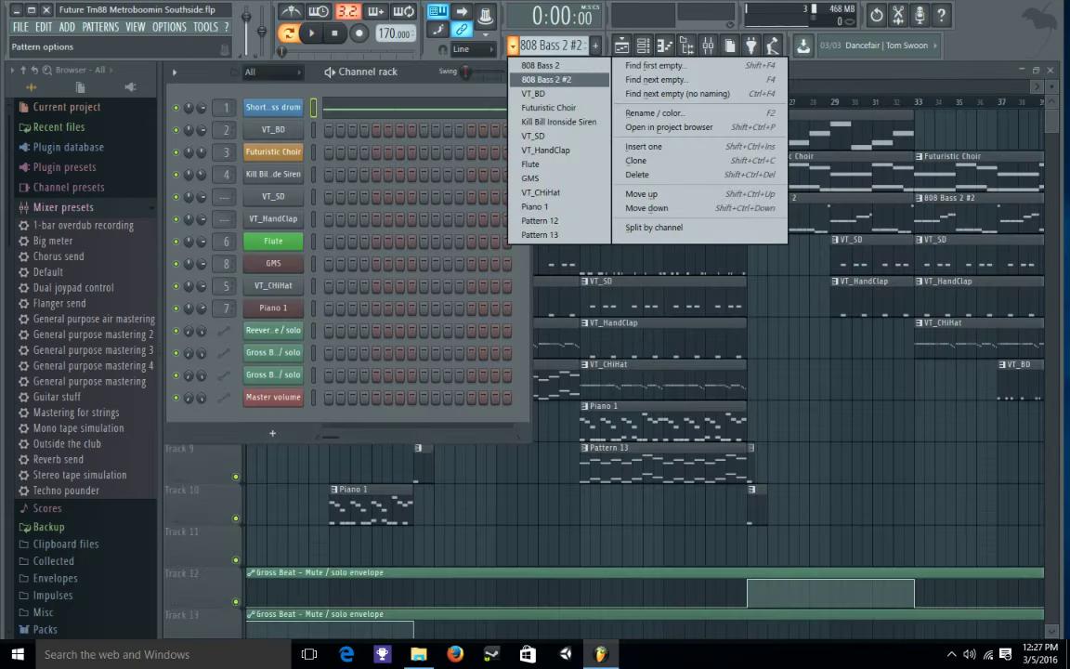
pyautogui.click(534, 94)
pyautogui.press('space')
pyautogui.click(427, 130)
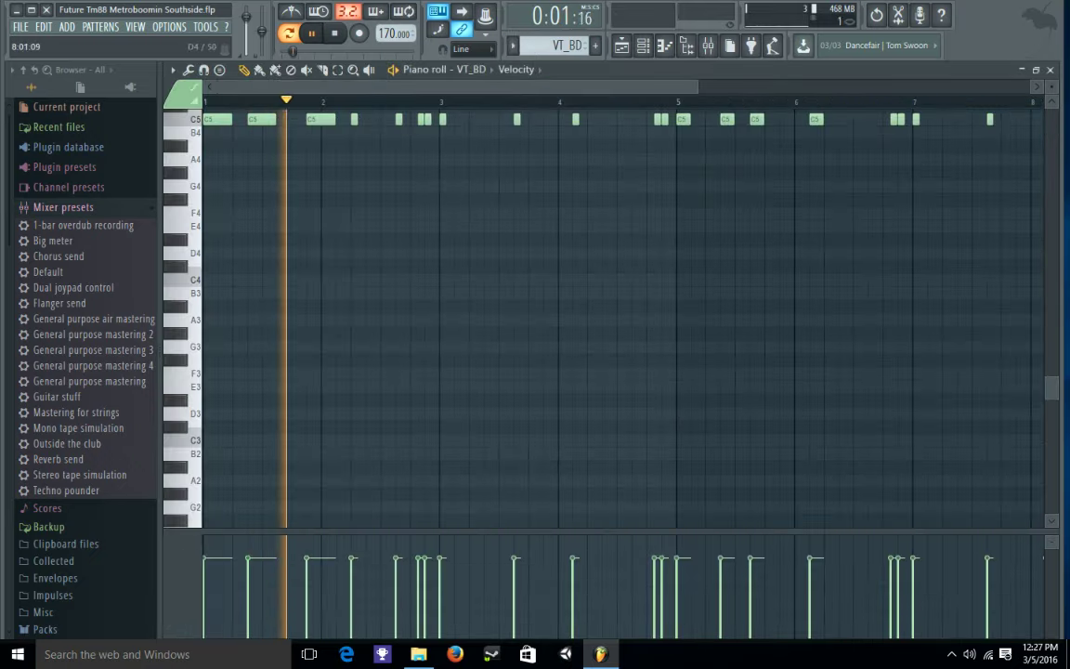
pyautogui.scroll(4, 613, 316)
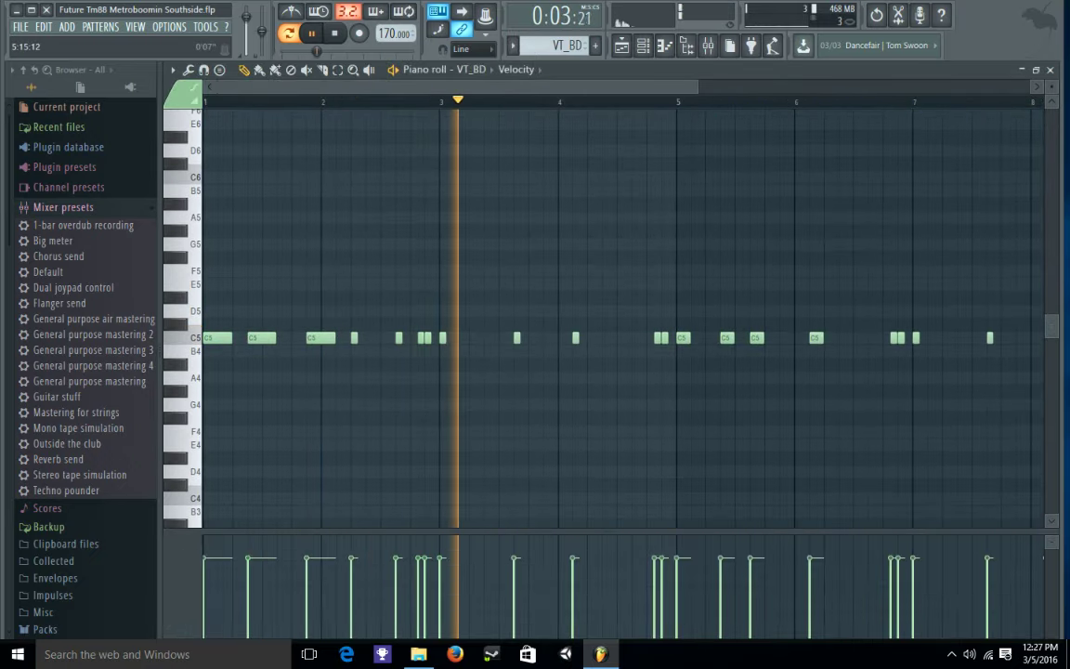
pyautogui.moveTo(697, 86); pyautogui.dragTo(768, 86)
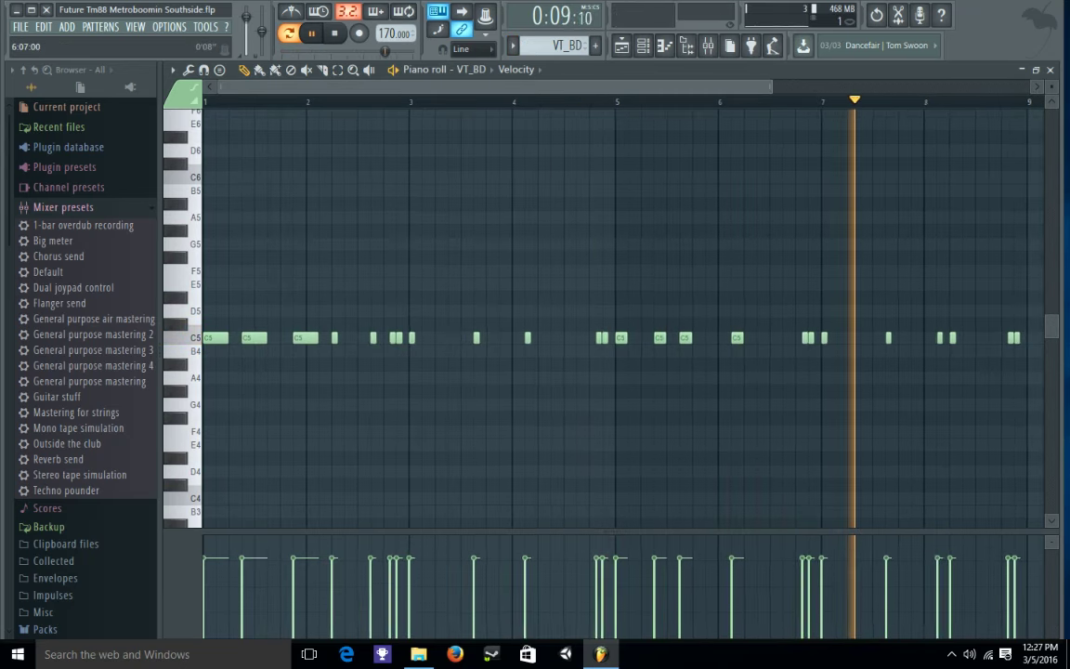
pyautogui.moveTo(768, 86)
pyautogui.mouseDown()
pyautogui.moveTo(786, 87)
pyautogui.moveTo(763, 86)
pyautogui.mouseUp()
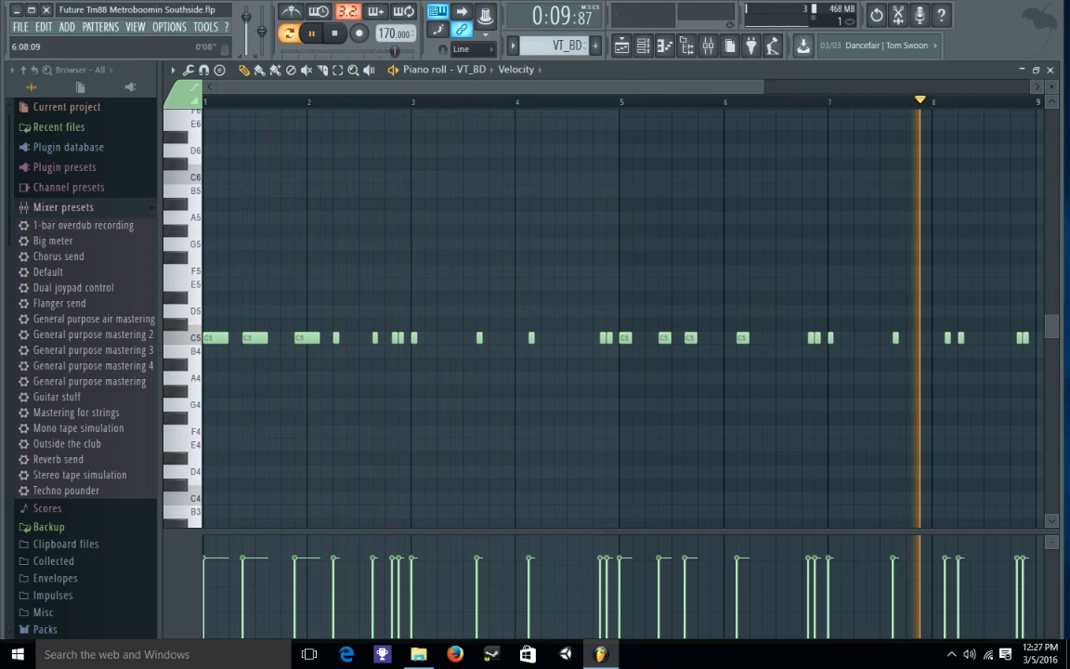
pyautogui.press('space')
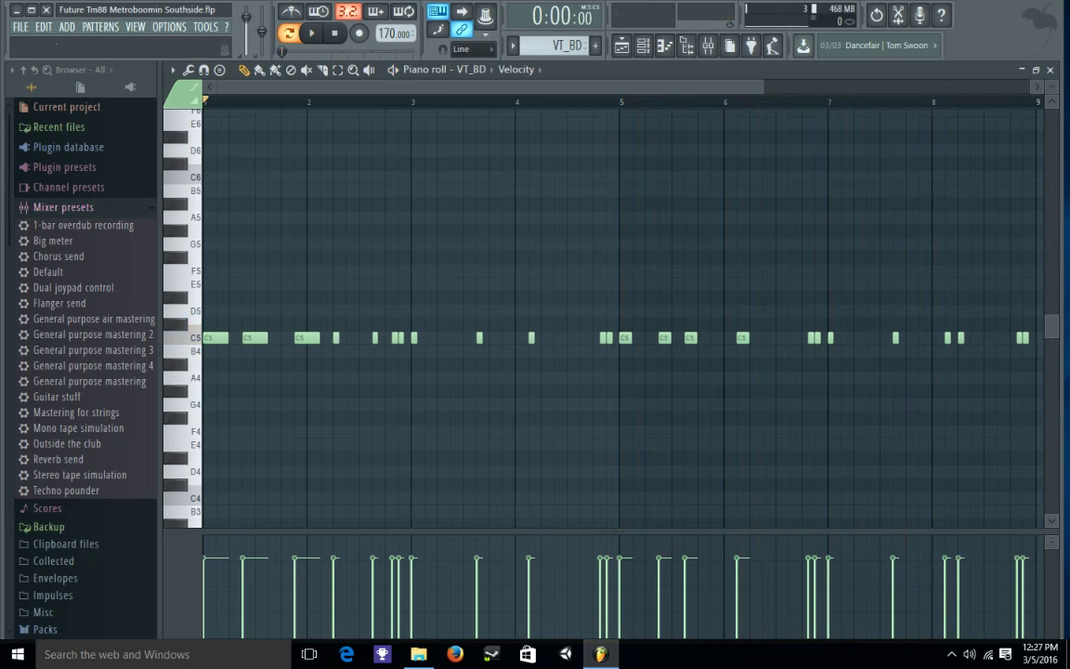
# - Switch to the Futuristic Choir pattern, play its full chord sequence in the piano roll and check its effects on Insert 3
pyautogui.click(1050, 70)
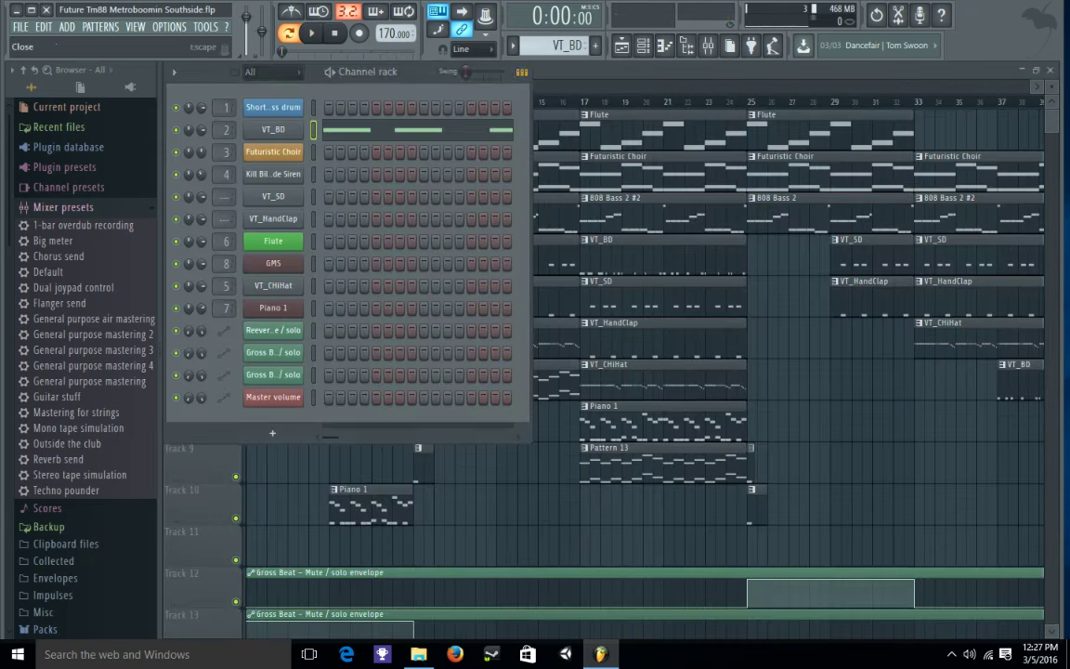
pyautogui.click(512, 45)
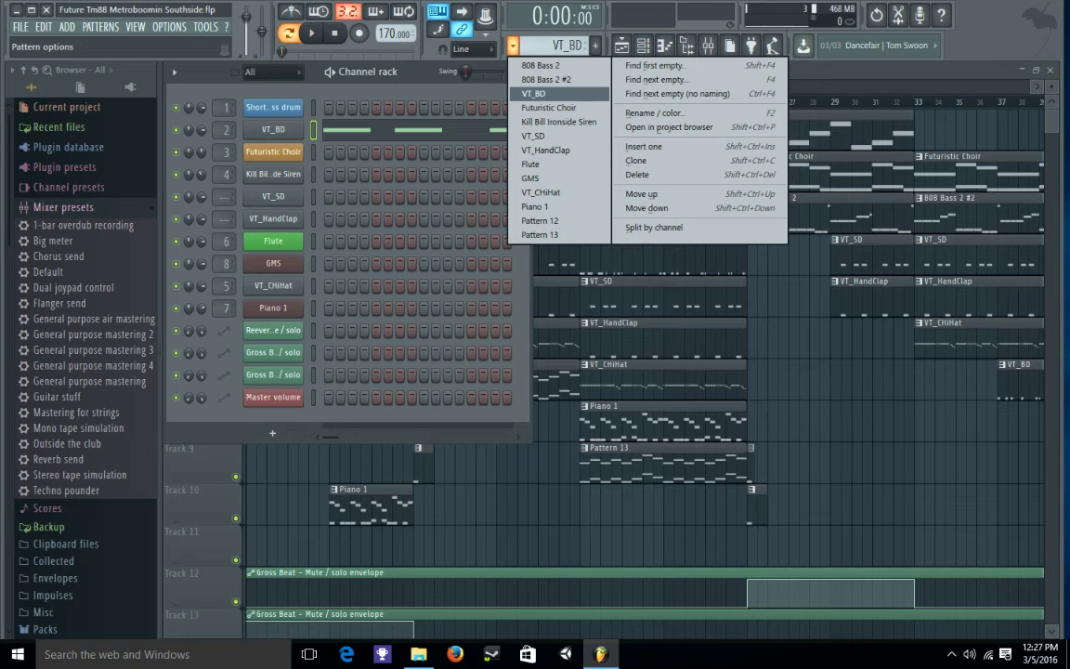
pyautogui.click(549, 108)
pyautogui.press('F7')
pyautogui.press('space')
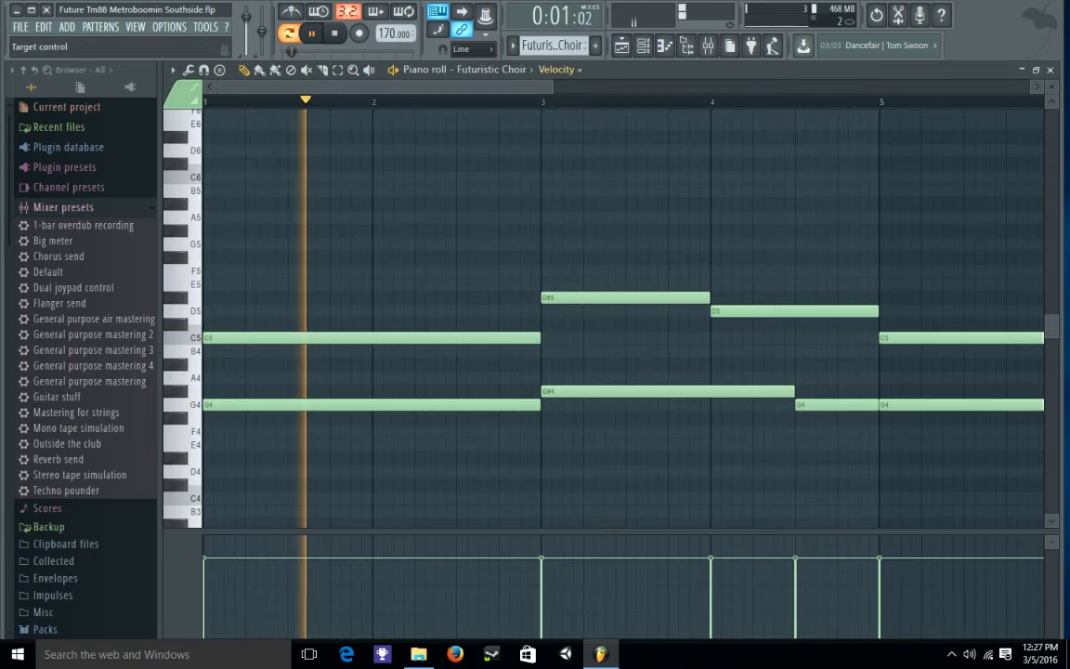
pyautogui.moveTo(551, 87); pyautogui.dragTo(928, 87)
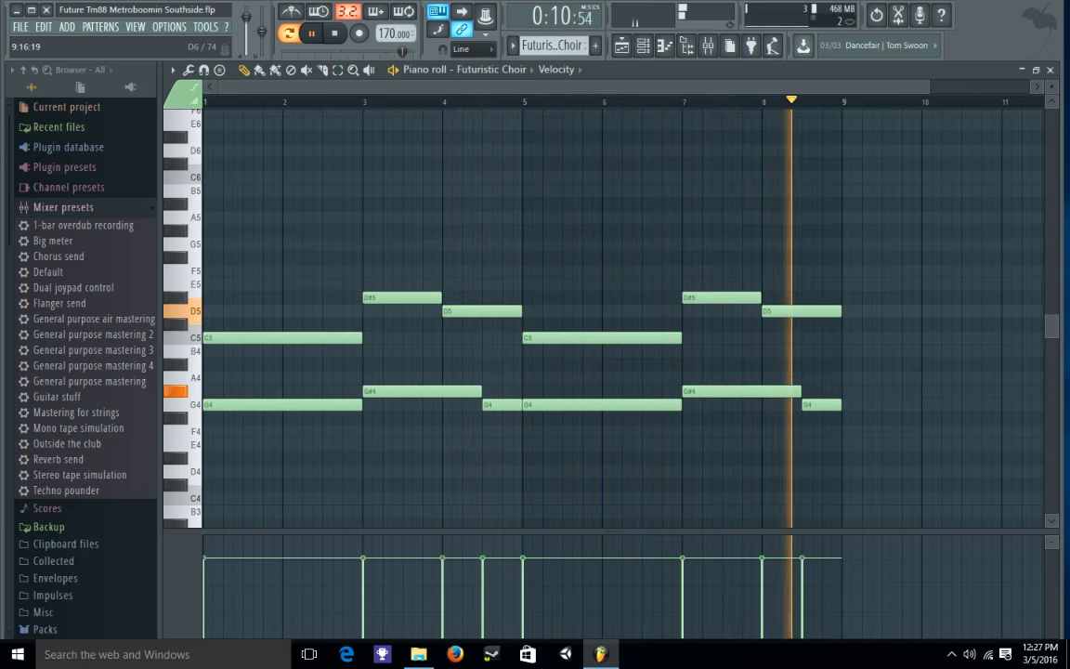
pyautogui.press('F9')
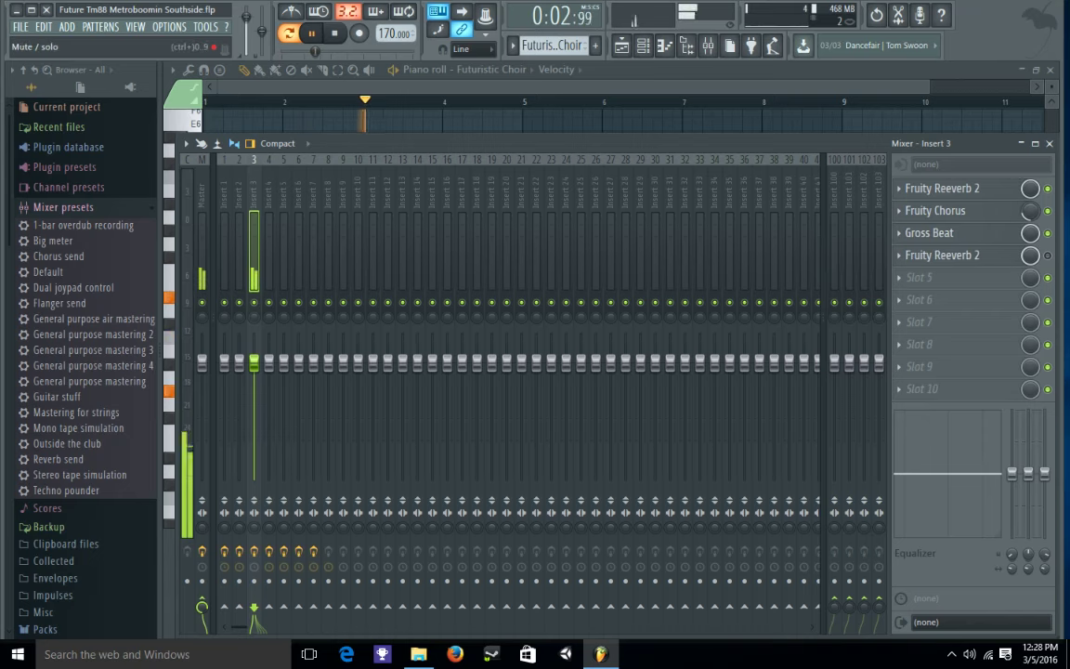
pyautogui.press('F9')
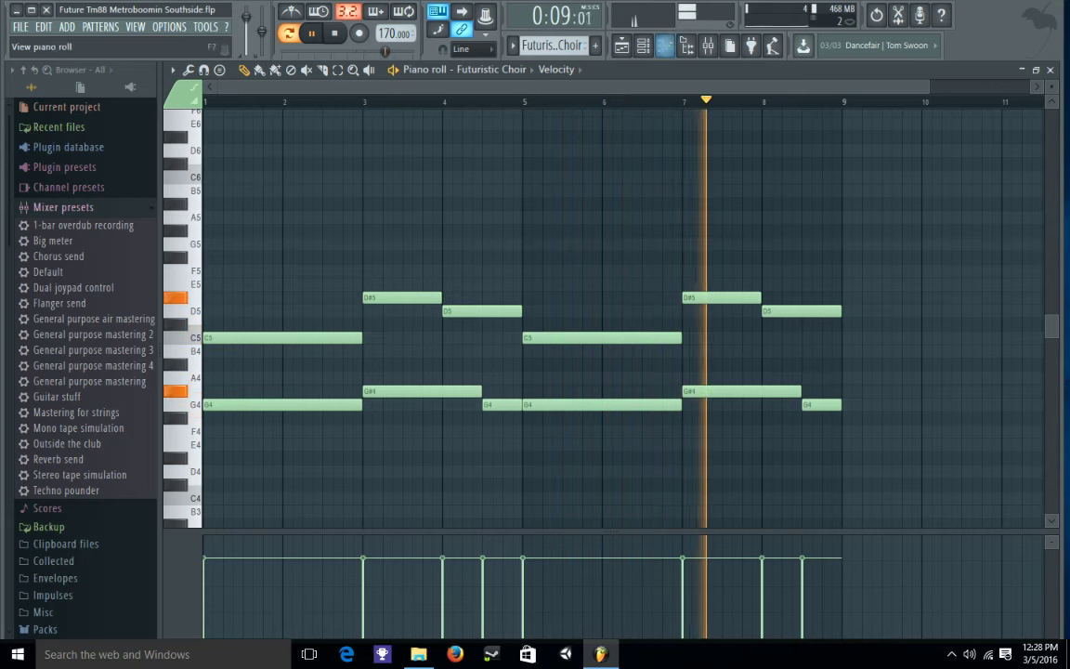
# - Examine the Gross Beat settings on the choir's Insert 3 during playback, and close the effect, mixer and piano roll
pyautogui.click(708, 44)
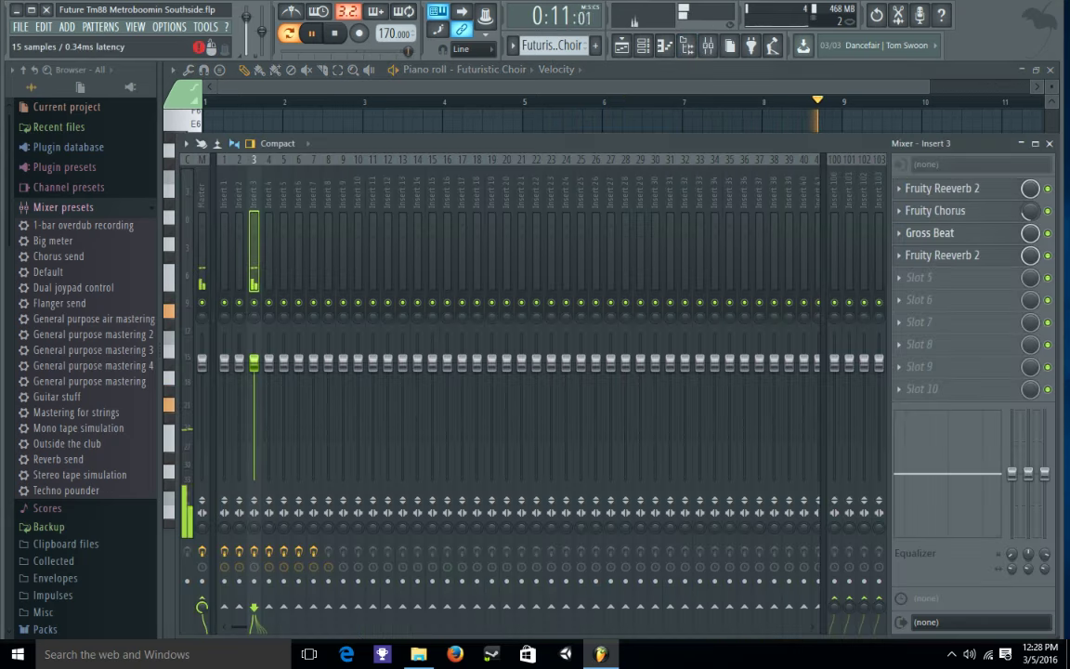
pyautogui.click(929, 233)
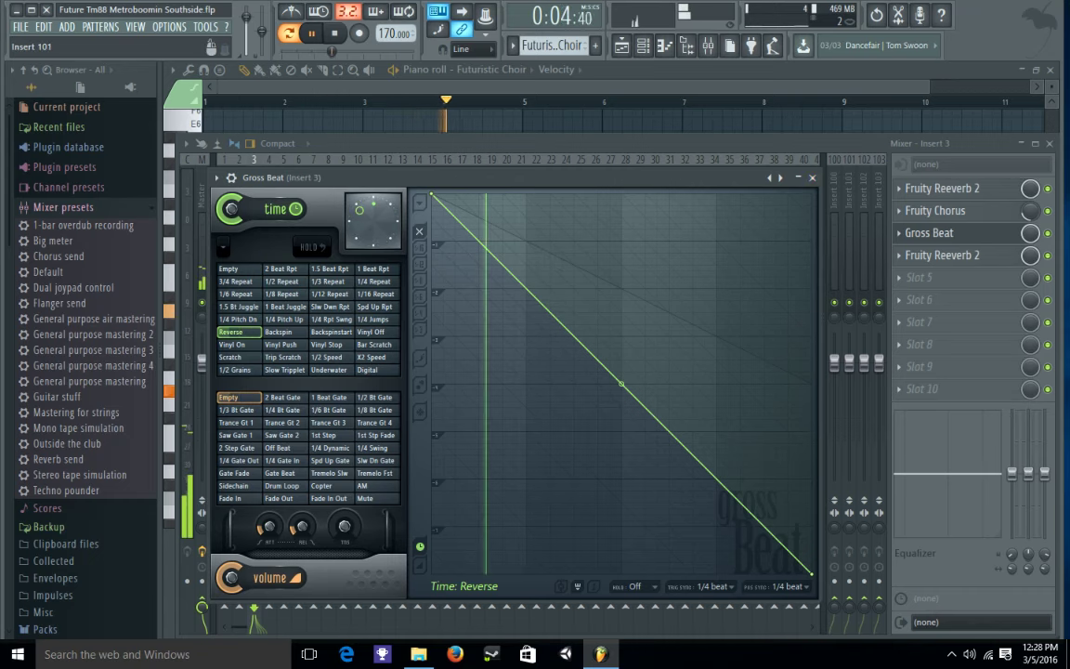
pyautogui.click(811, 178)
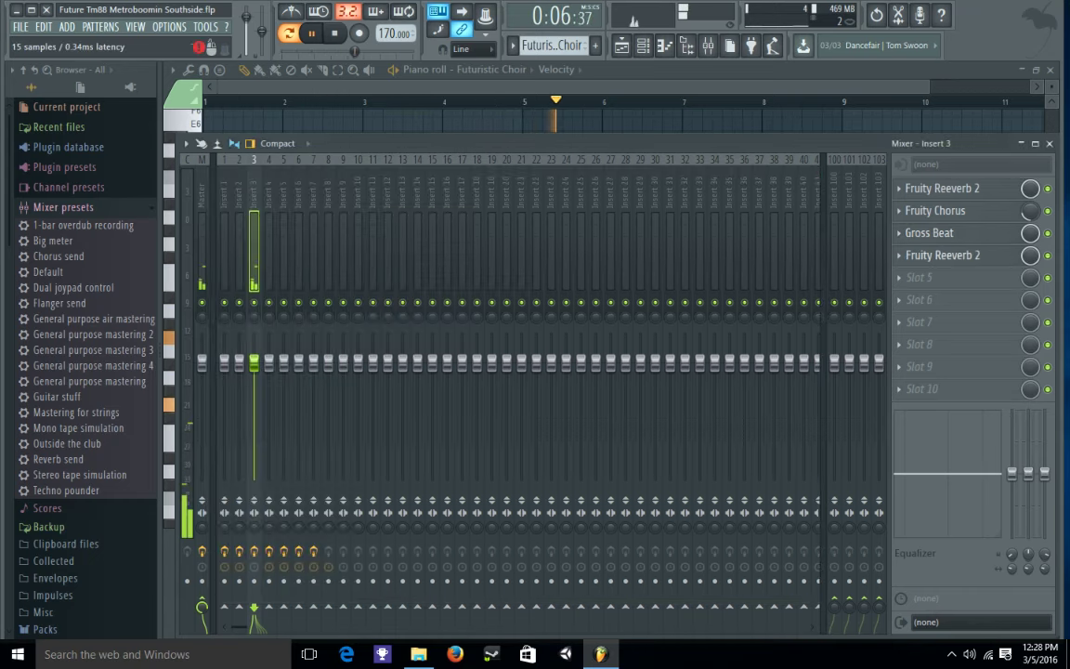
pyautogui.click(1049, 143)
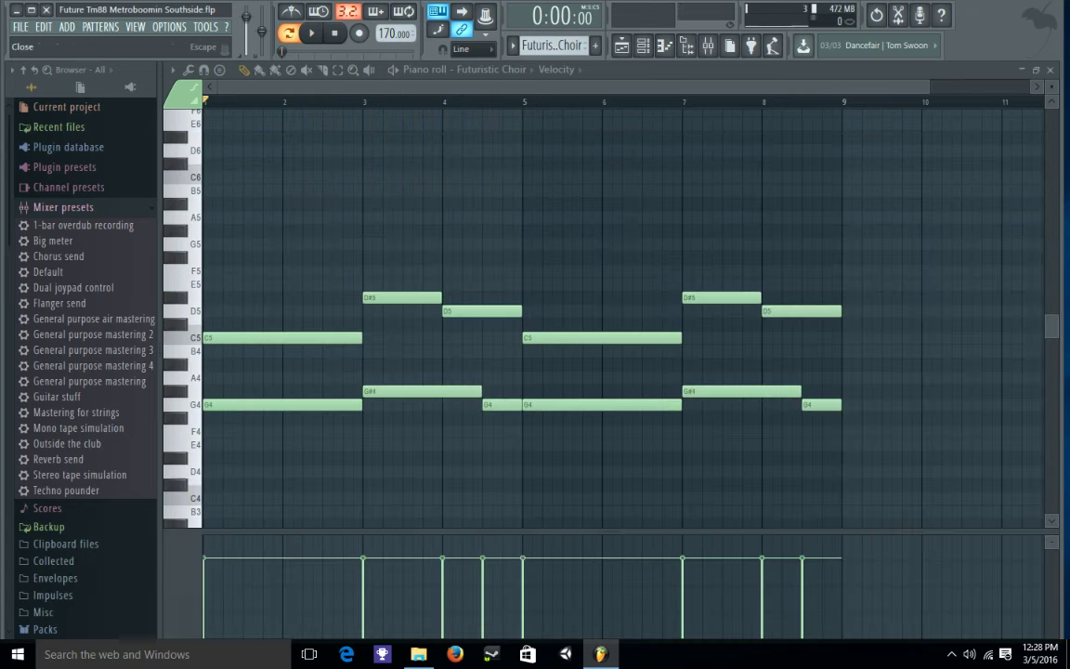
pyautogui.click(1049, 70)
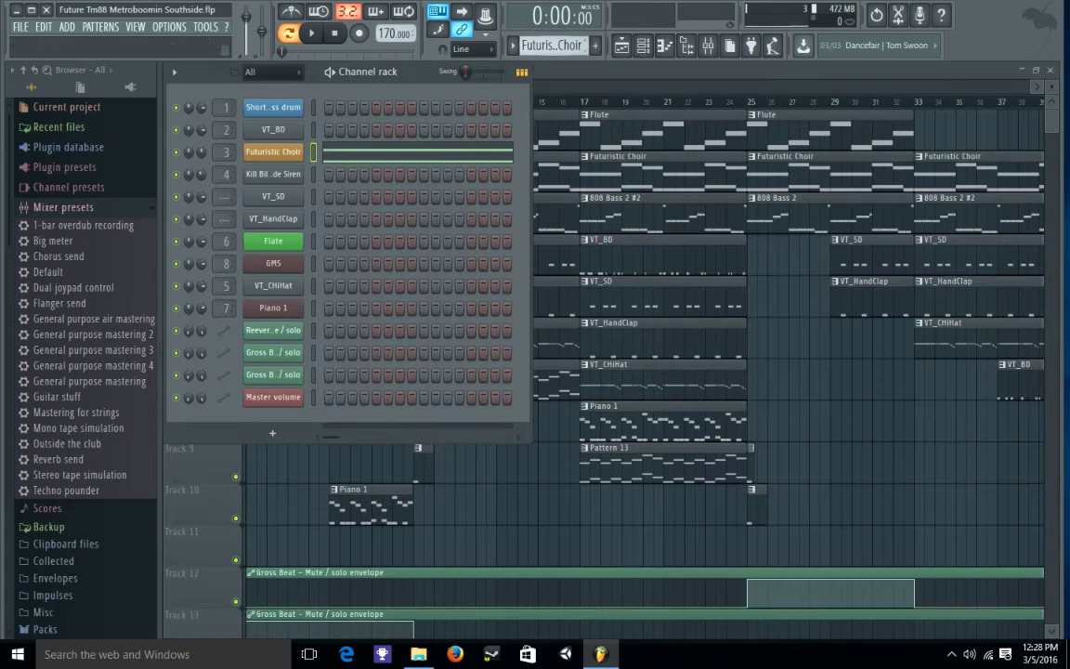
# - Switch to the Kill Bill Ironside Siren pattern and play its note in the piano roll
pyautogui.click(512, 44)
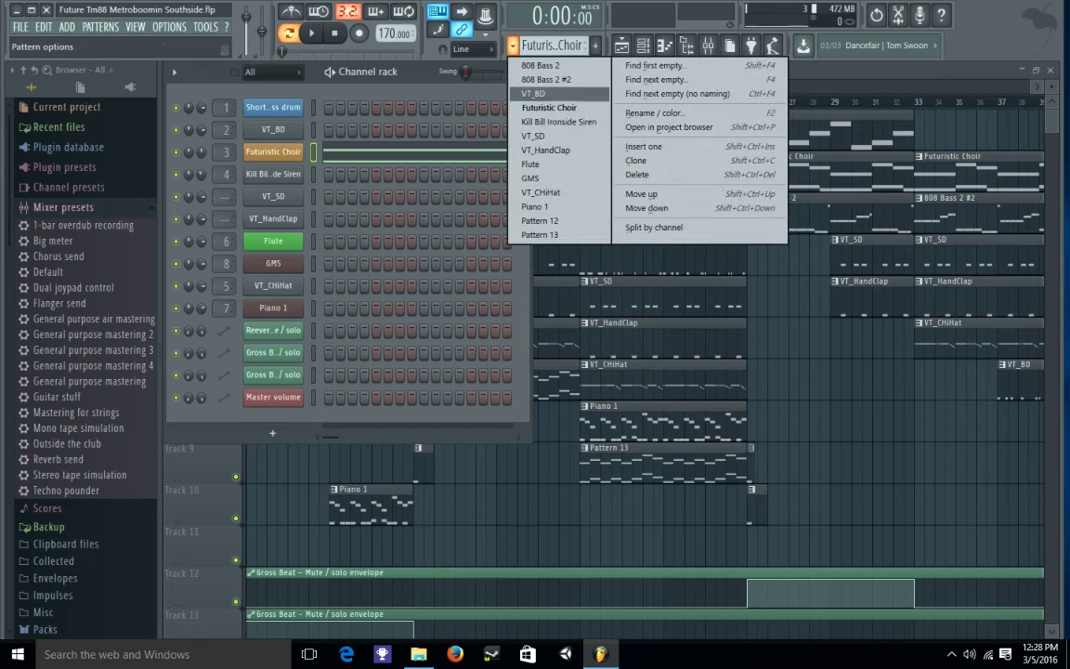
pyautogui.click(559, 122)
pyautogui.click(434, 176)
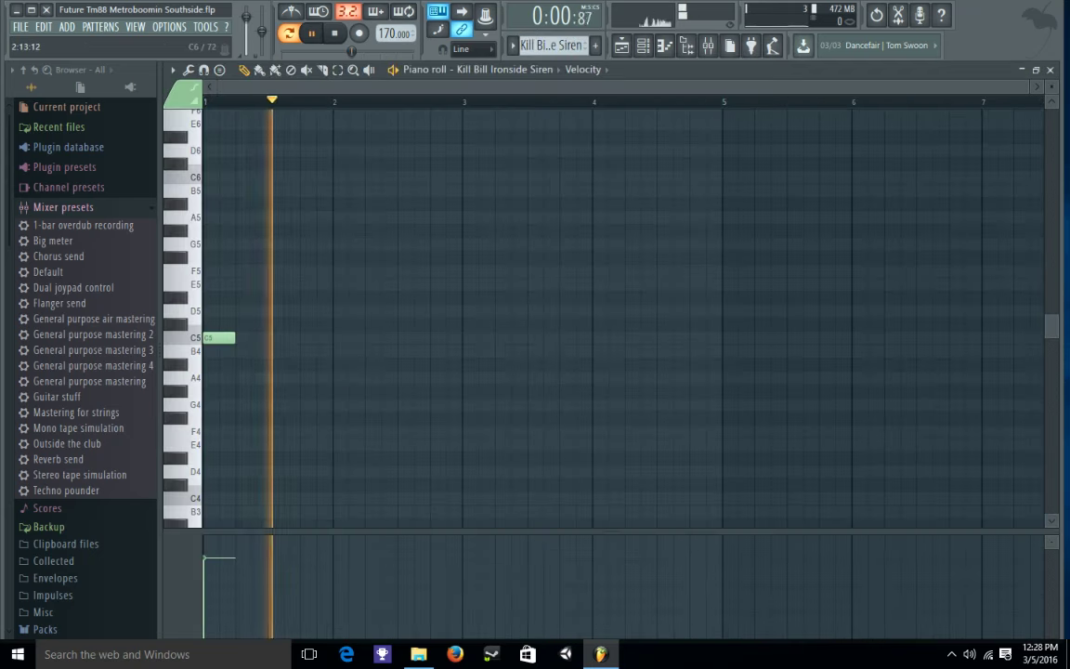
pyautogui.click(1049, 70)
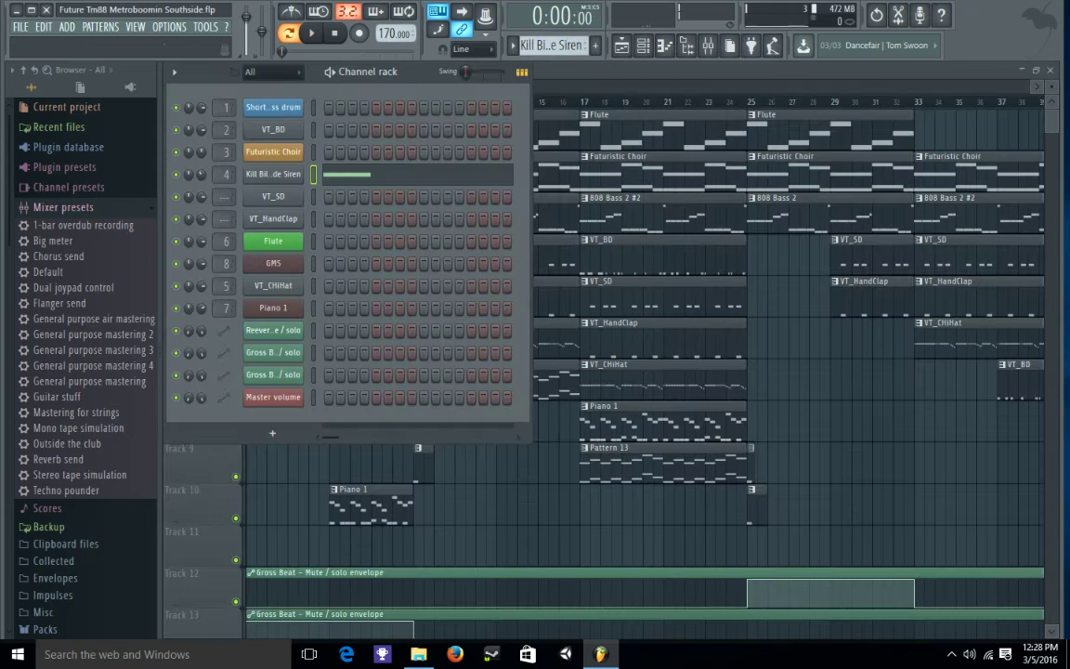
# - Switch to the VT_SD pattern and play its snare notes with all eight bars shown in the piano roll
pyautogui.click(512, 45)
pyautogui.click(535, 137)
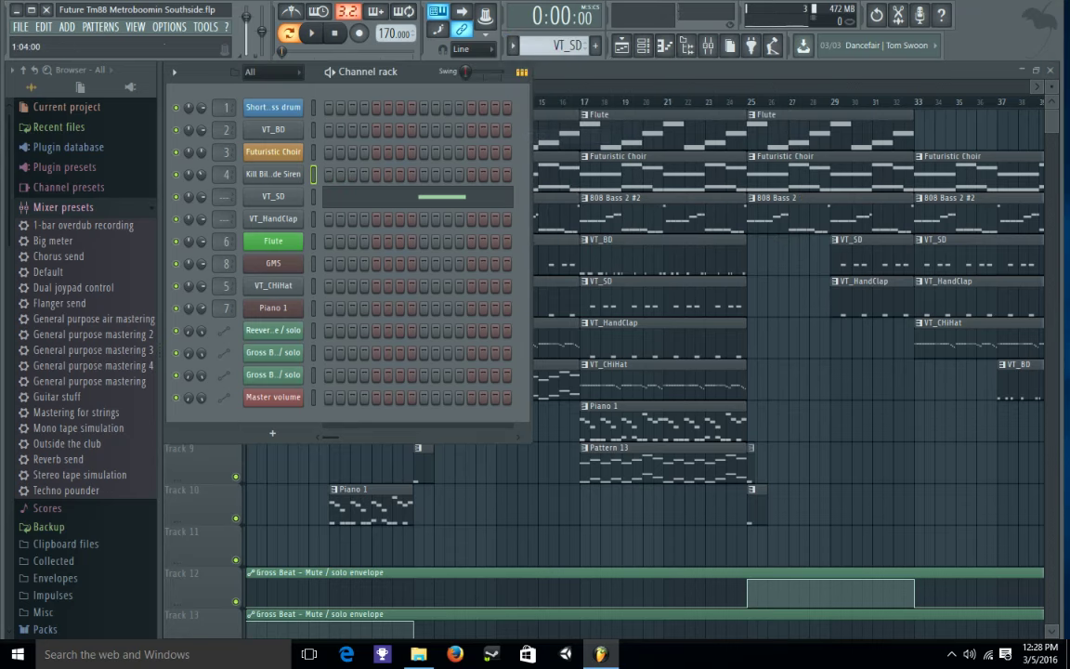
pyautogui.click(375, 193)
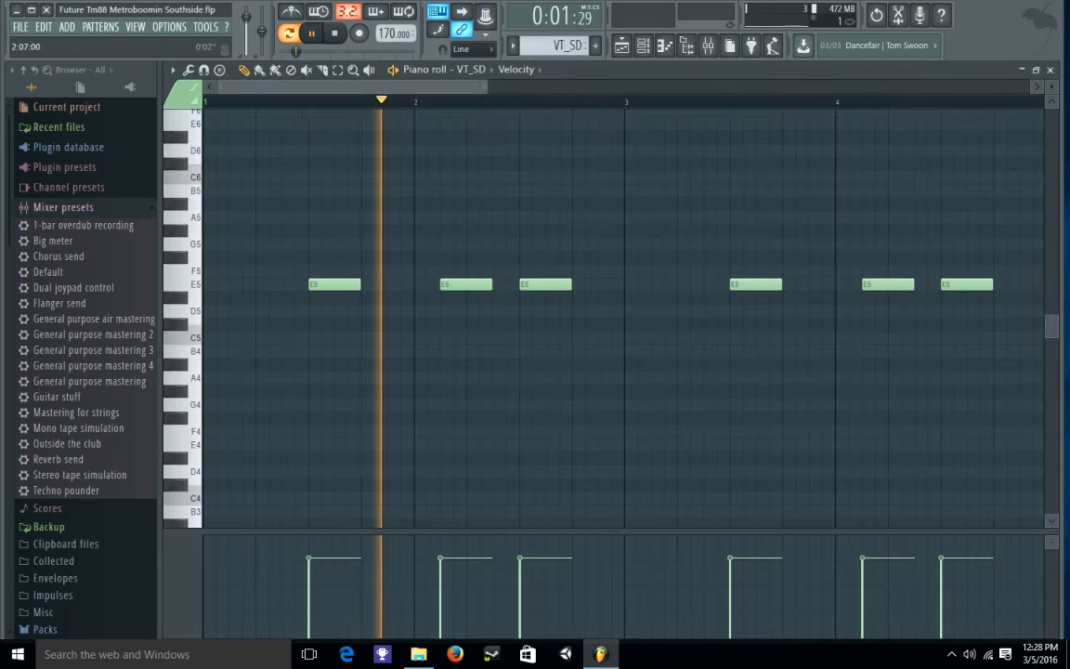
pyautogui.moveTo(486, 86); pyautogui.dragTo(943, 87)
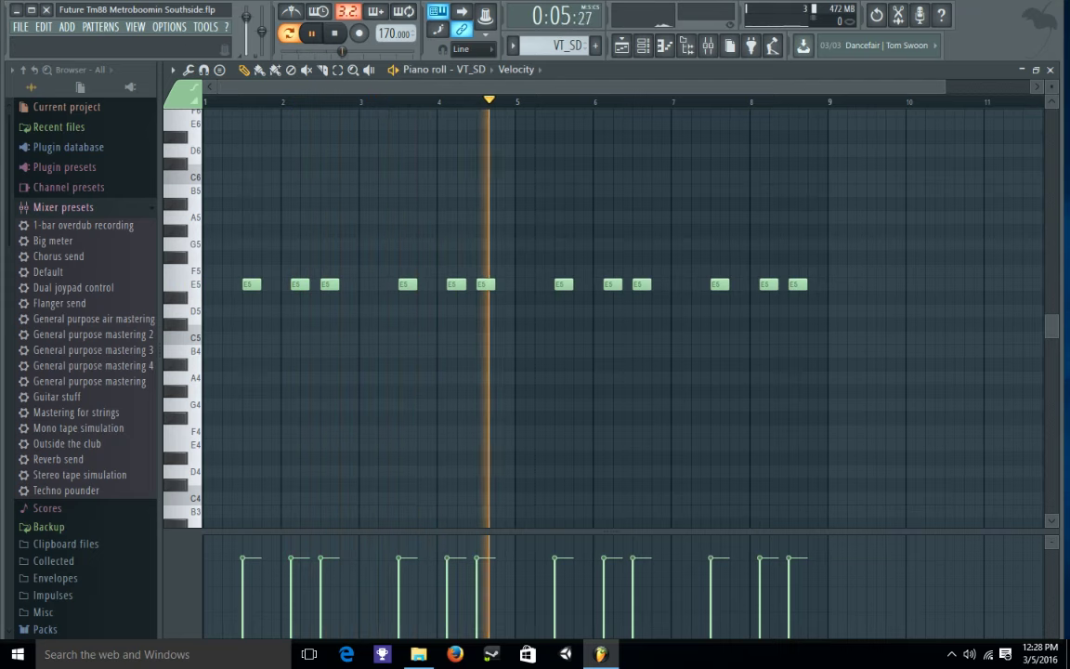
pyautogui.click(1049, 70)
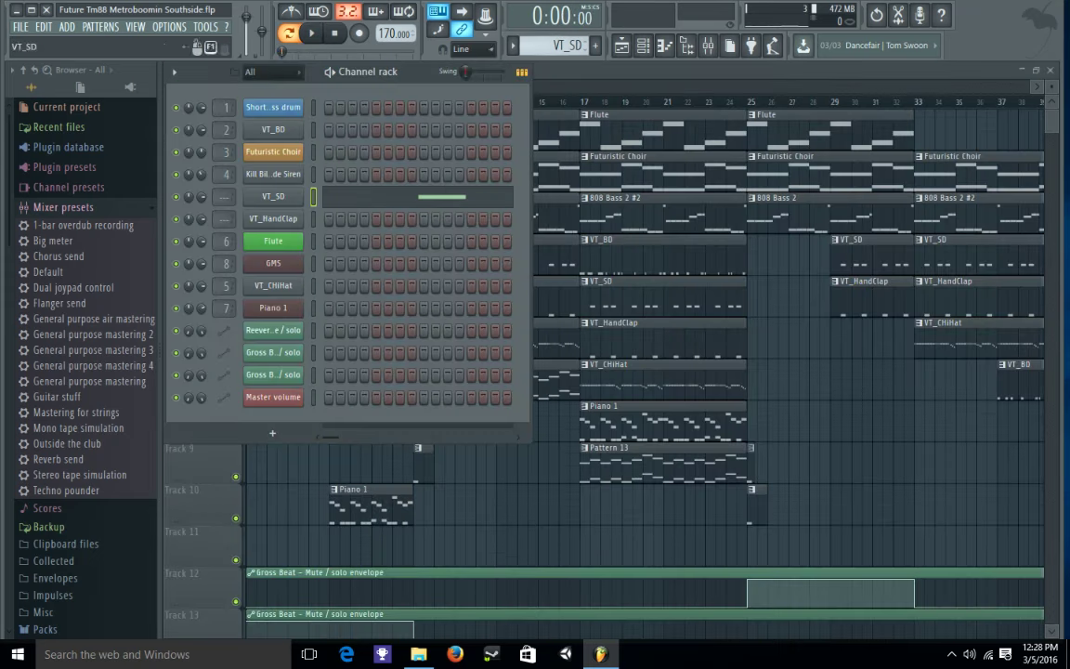
# - Switch to the VT_HandClap pattern and listen through its clap notes in the piano roll
pyautogui.click(558, 45)
pyautogui.click(501, 135)
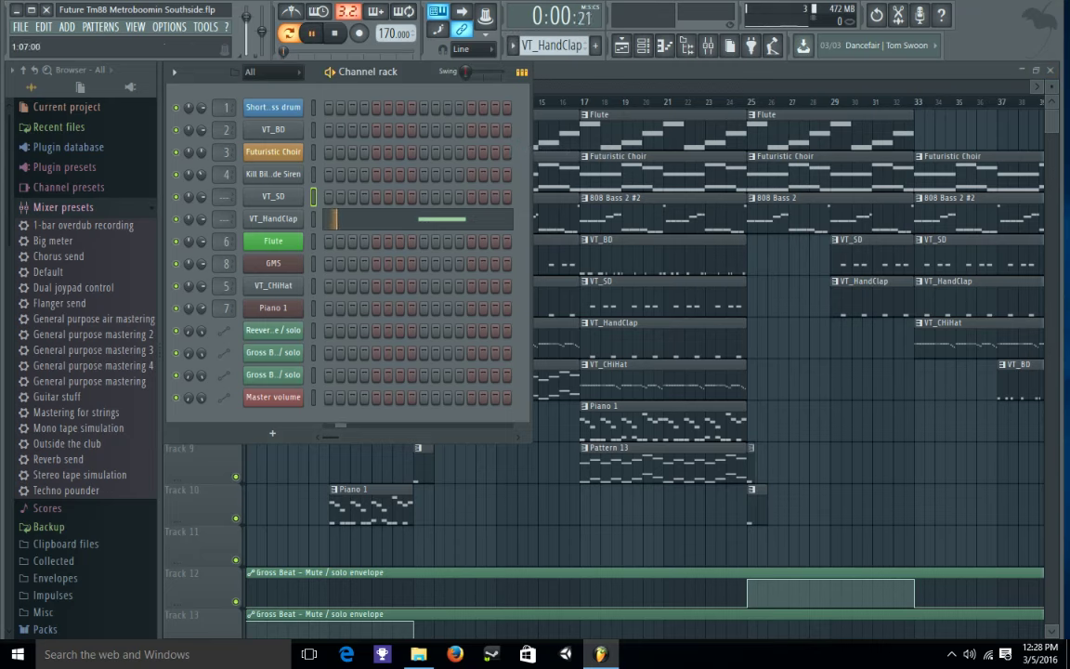
pyautogui.click(398, 219)
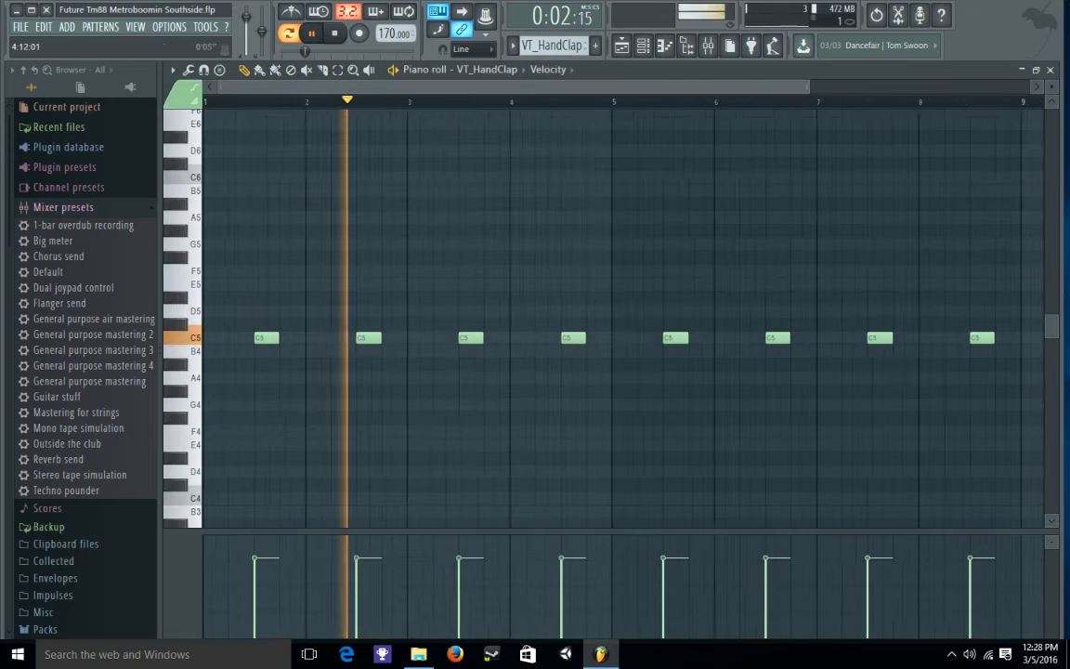
pyautogui.scroll(-1, 594, 316)
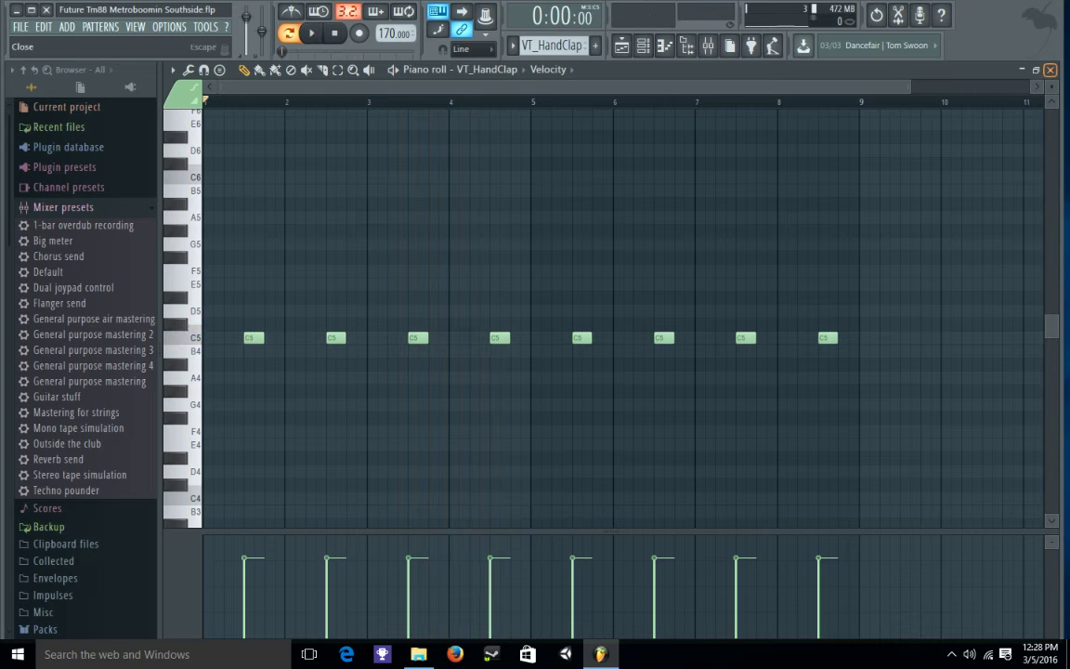
pyautogui.click(1050, 70)
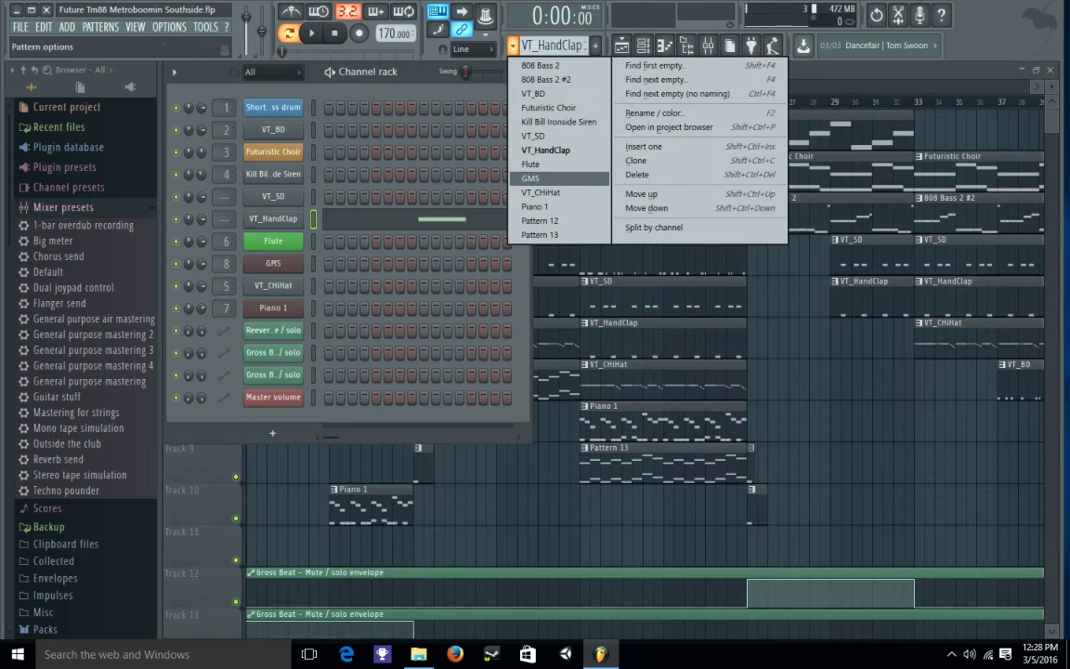
# - Check the Flute pattern and the GMS pattern in the channel rack
pyautogui.click(534, 163)
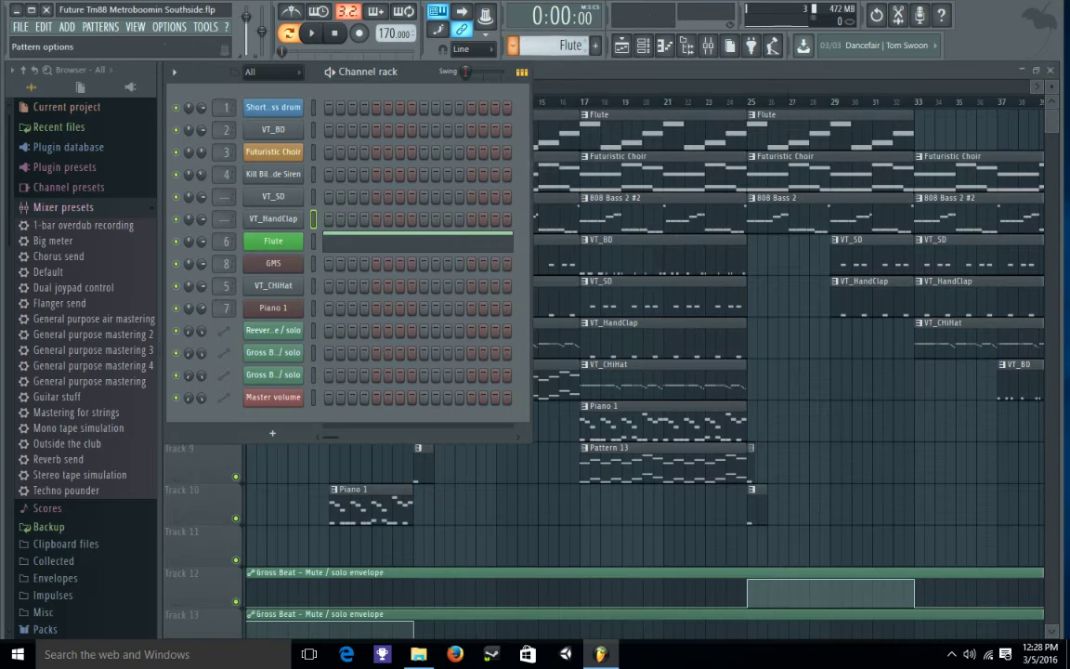
pyautogui.click(557, 45)
pyautogui.click(501, 162)
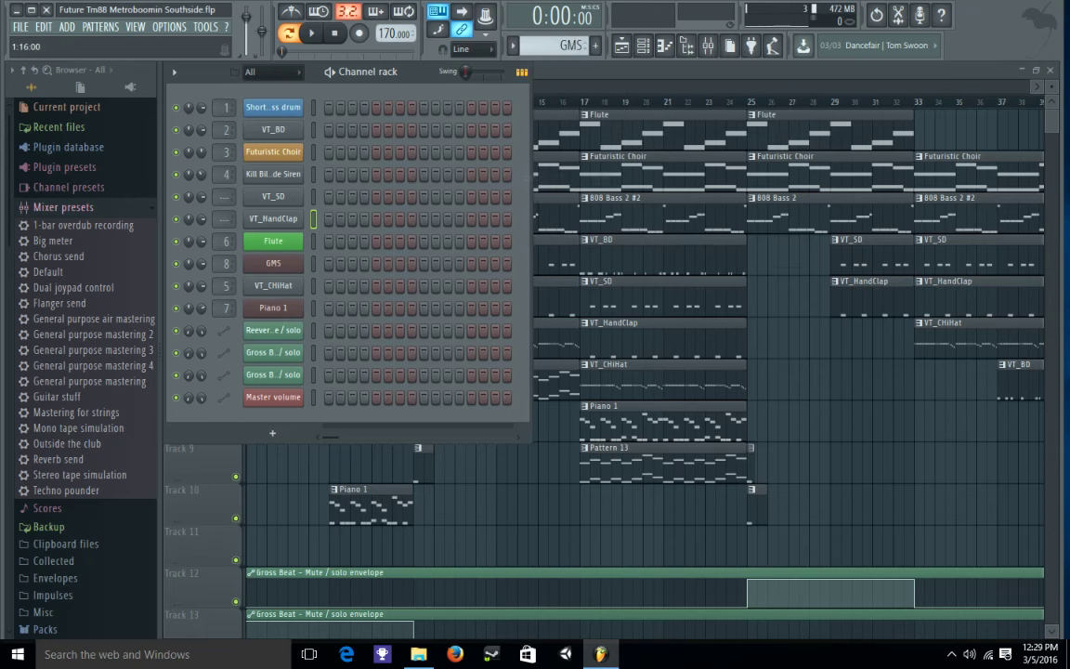
# - Switch to the VT_CHiHat pattern and play its full hi-hat sequence in the piano roll
pyautogui.click(558, 44)
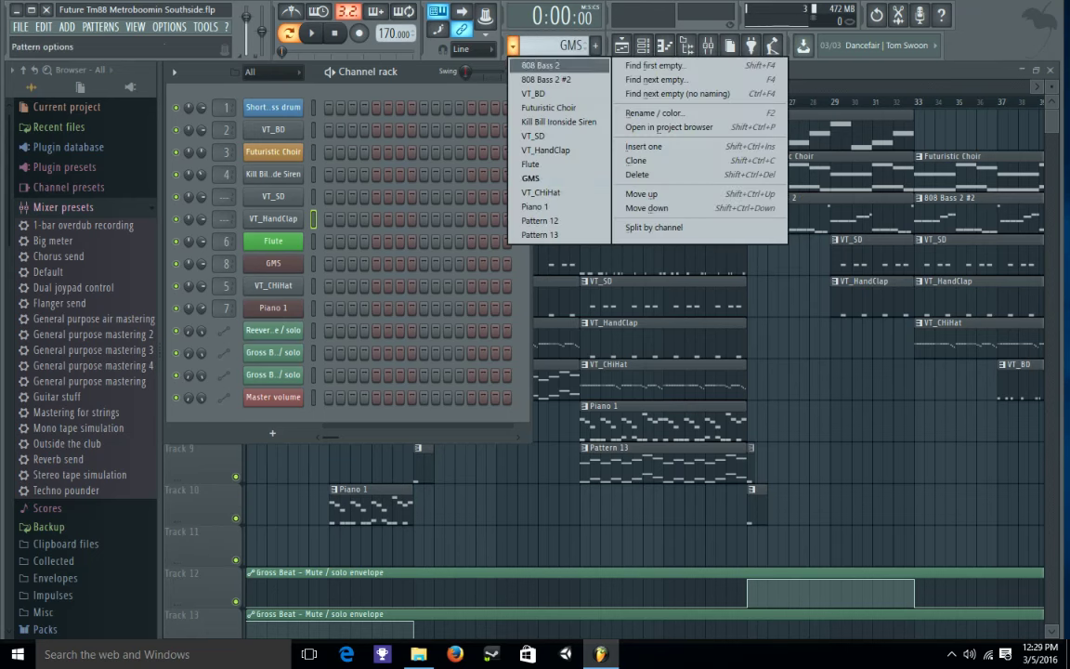
pyautogui.click(544, 191)
pyautogui.press('space')
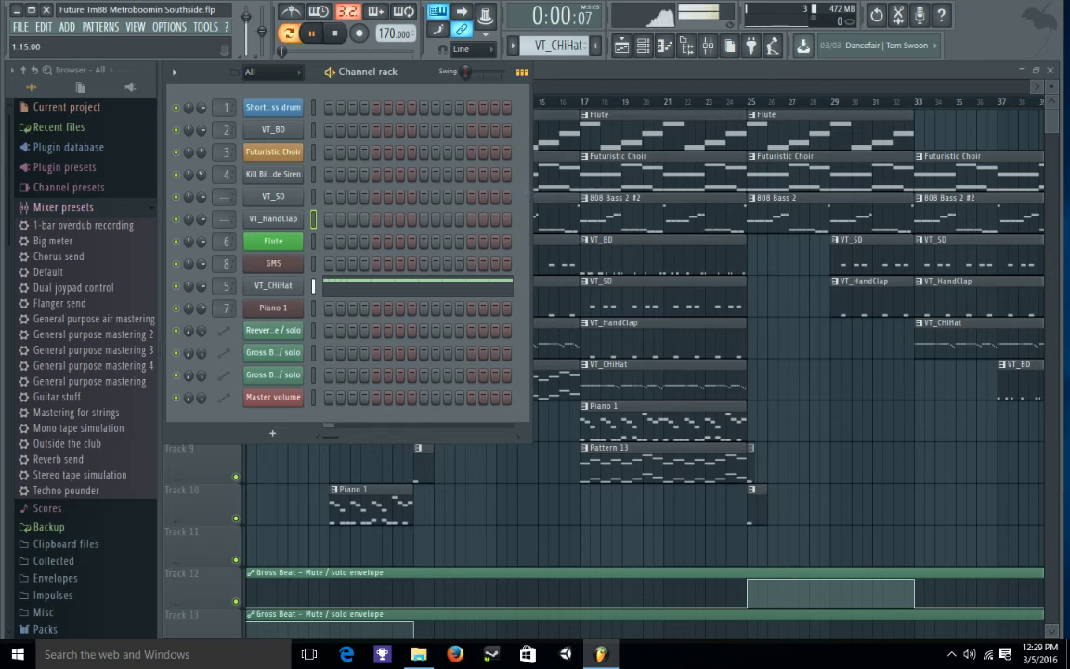
pyautogui.press('F7')
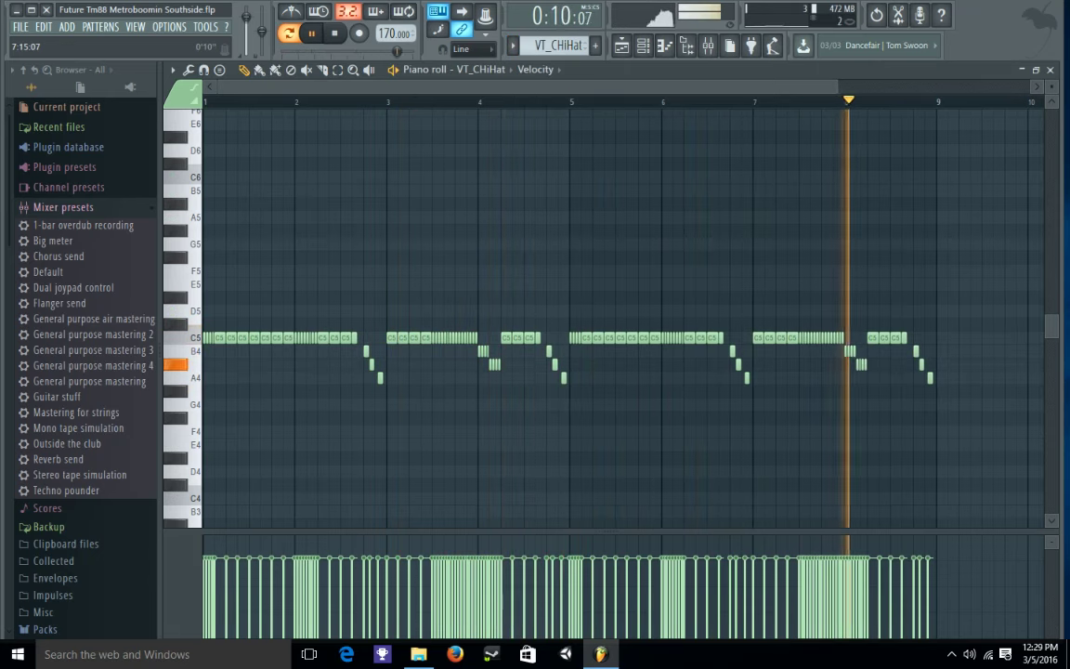
pyautogui.press('space')
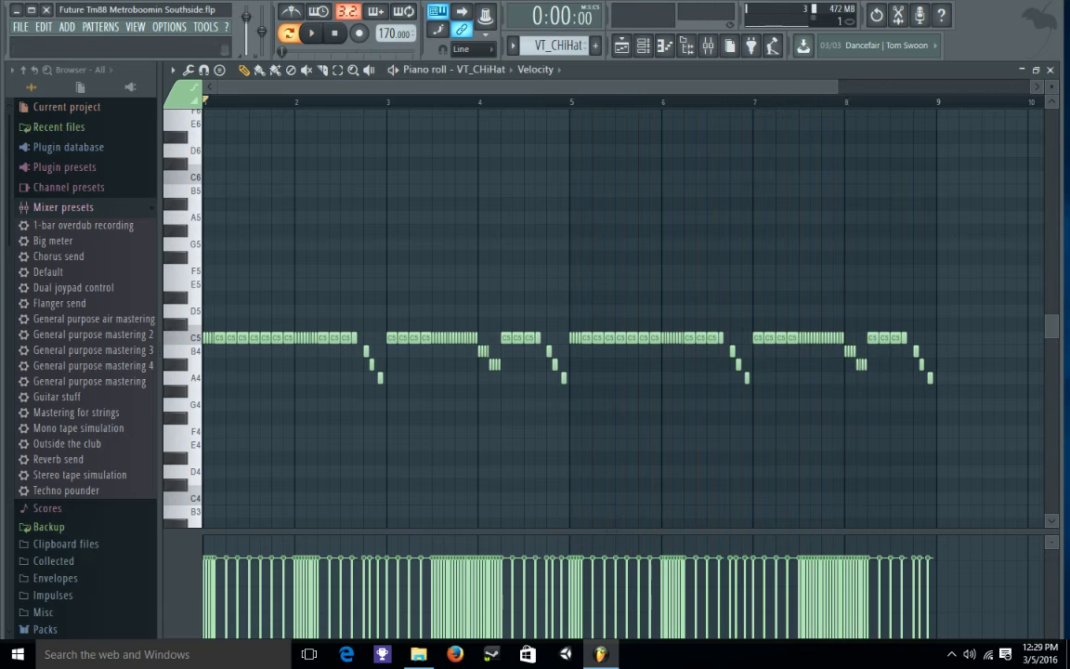
pyautogui.click(1049, 70)
# - Switch to the Piano 1 pattern and play its complete eight-bar melody in the piano roll
pyautogui.click(513, 46)
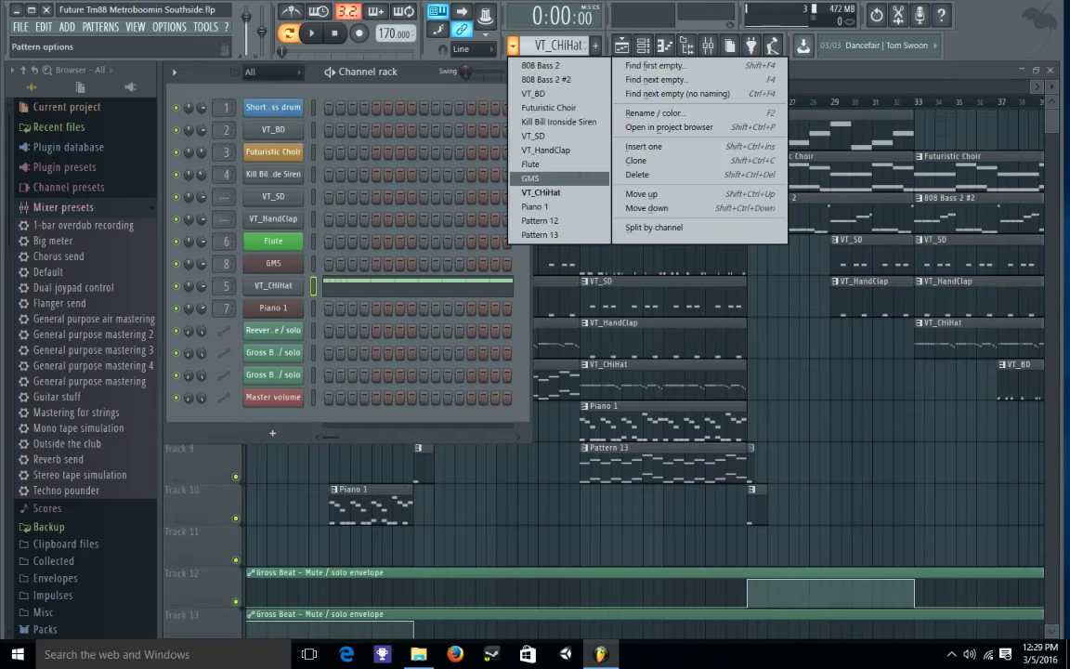
pyautogui.click(541, 206)
pyautogui.press('space')
pyautogui.click(467, 310)
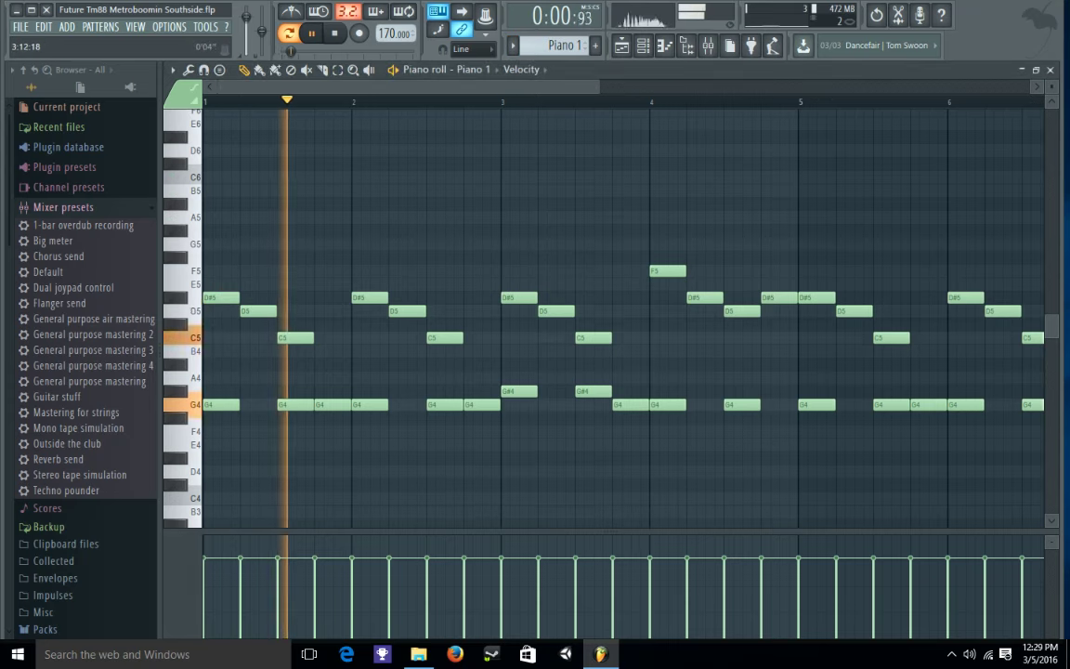
pyautogui.moveTo(599, 87); pyautogui.dragTo(765, 86)
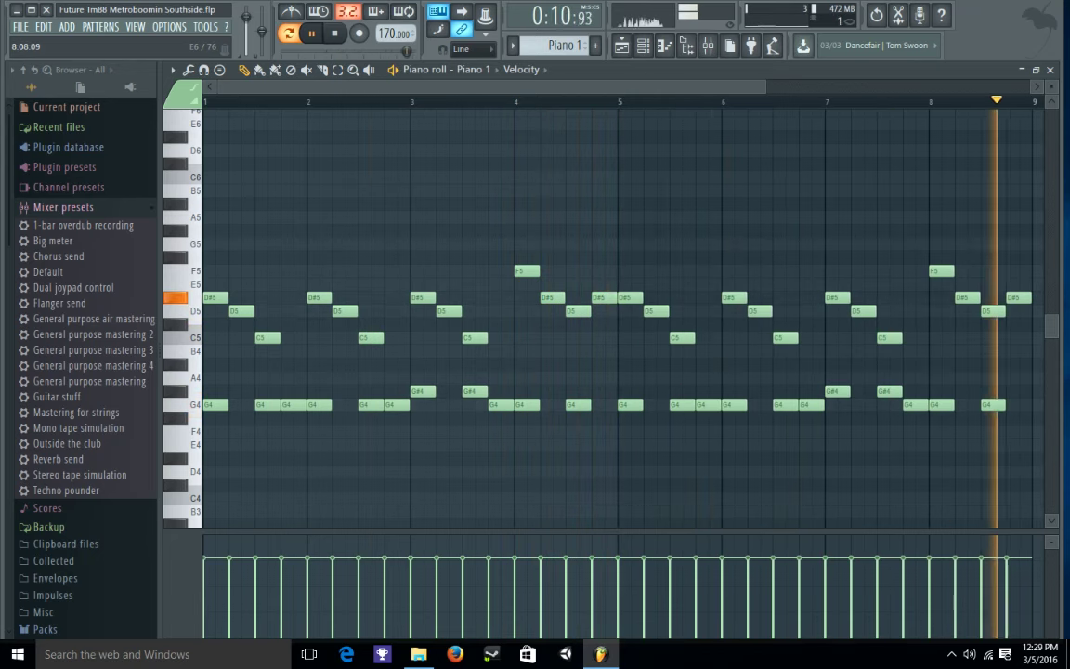
pyautogui.press('space')
pyautogui.press('Escape')
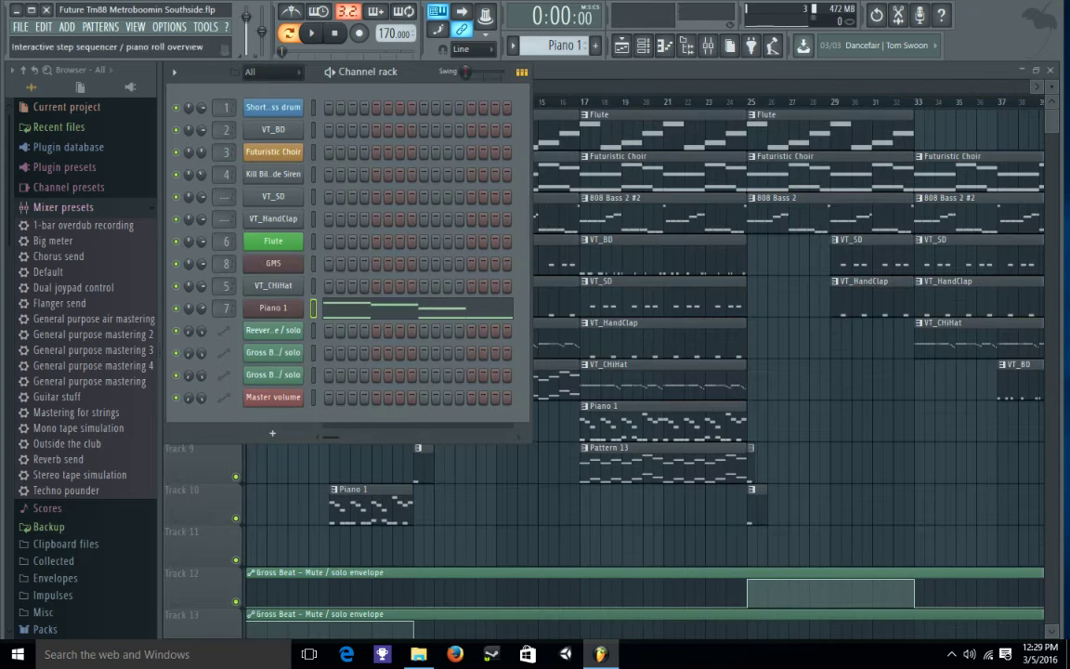
# - Switch to Pattern 12 and examine all eight bars of its low GMS notes in the piano roll during playback
pyautogui.click(513, 45)
pyautogui.click(538, 221)
pyautogui.press('space')
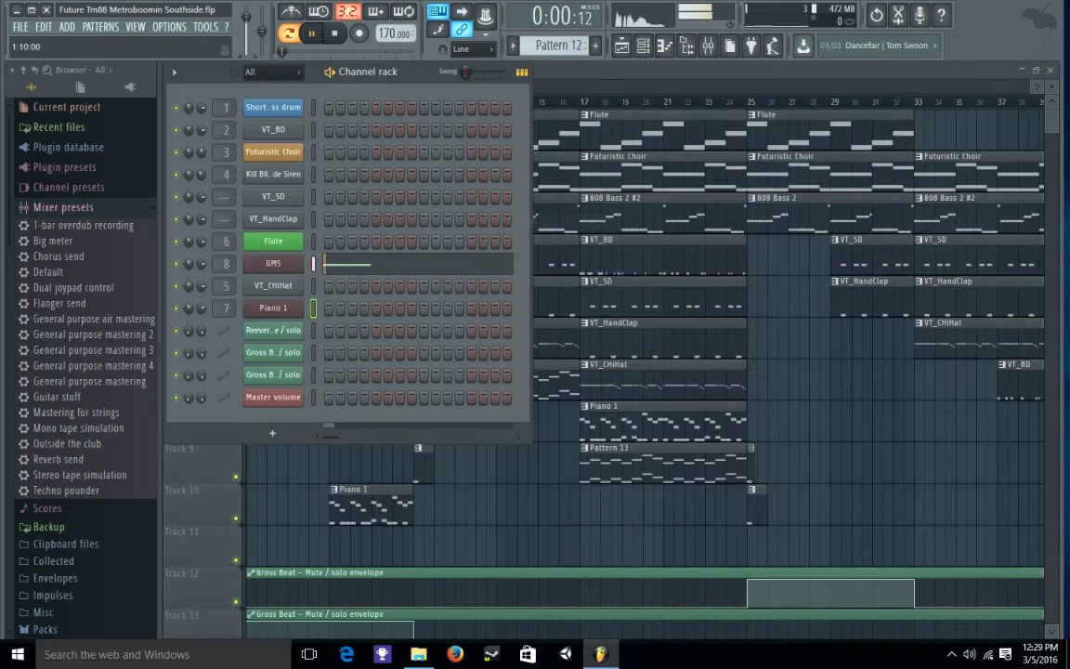
pyautogui.press('F7')
pyautogui.press('space')
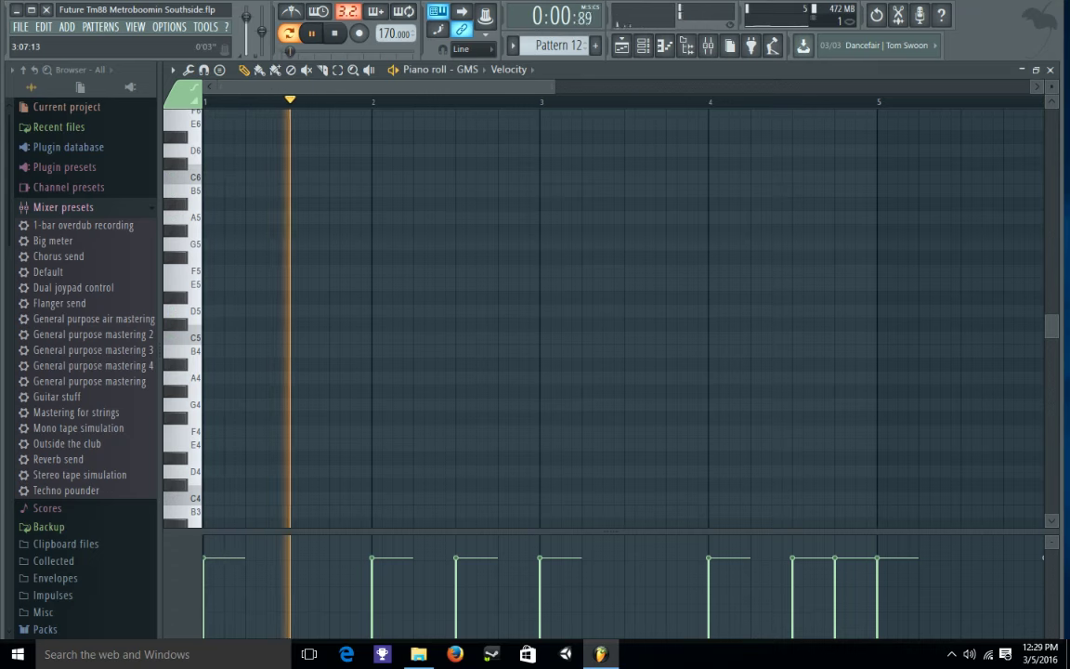
pyautogui.moveTo(560, 87); pyautogui.dragTo(770, 87)
pyautogui.moveTo(1051, 326); pyautogui.dragTo(1051, 417)
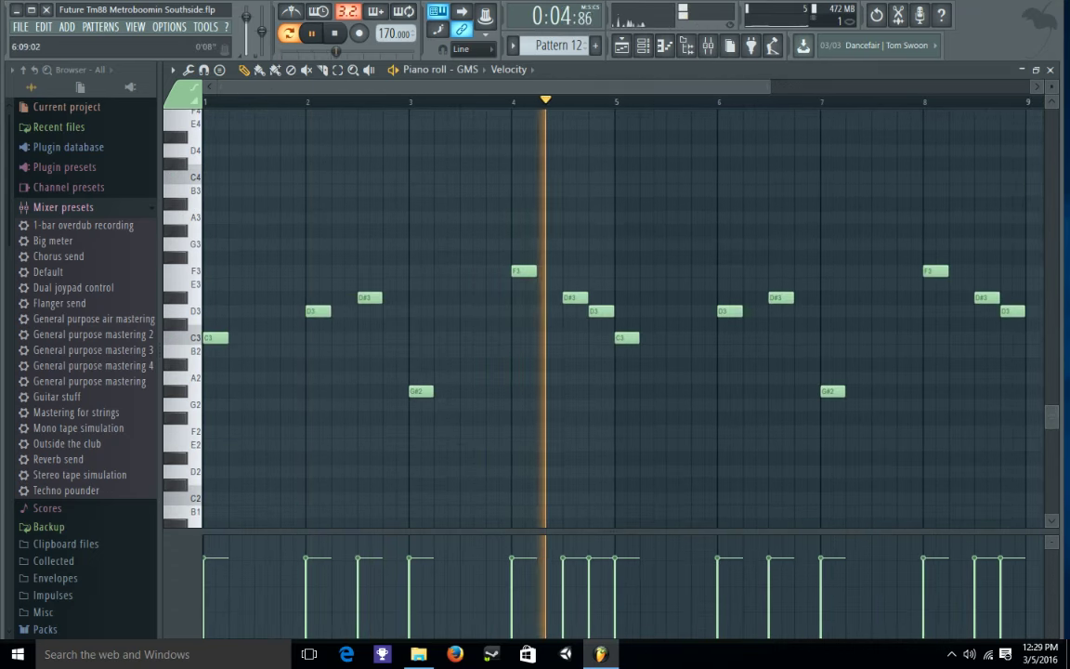
pyautogui.moveTo(770, 86); pyautogui.dragTo(926, 86)
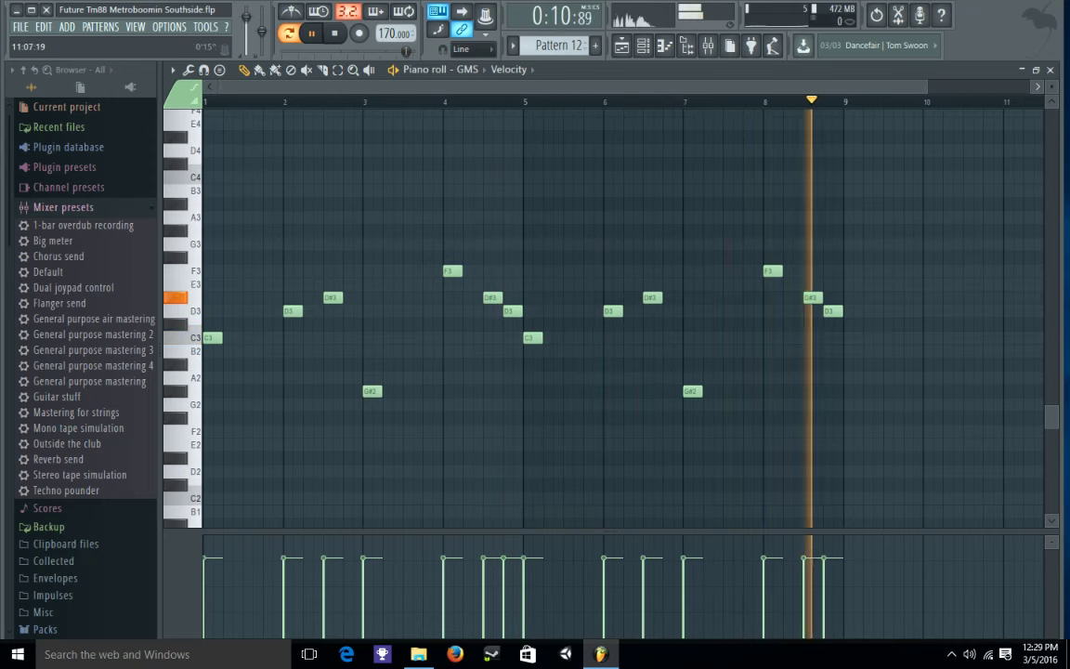
pyautogui.press('space')
pyautogui.click(1049, 70)
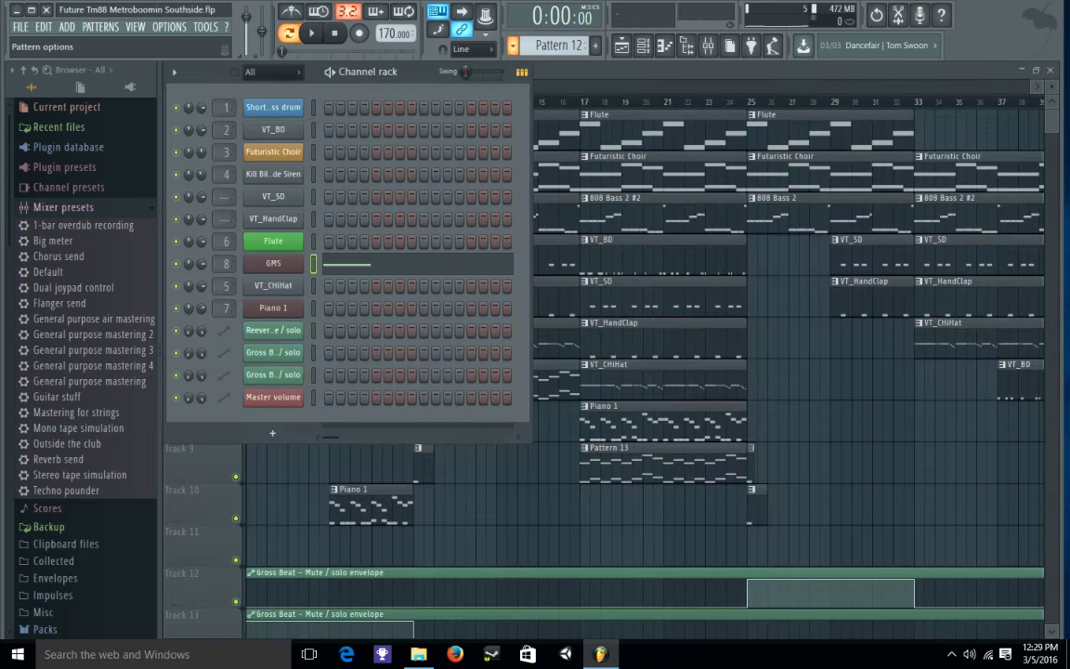
# - Switch to Pattern 13 and play its Piano 1 part in the piano roll with both octaves of notes in view
pyautogui.click(513, 46)
pyautogui.click(546, 235)
pyautogui.click(465, 308)
pyautogui.press('space')
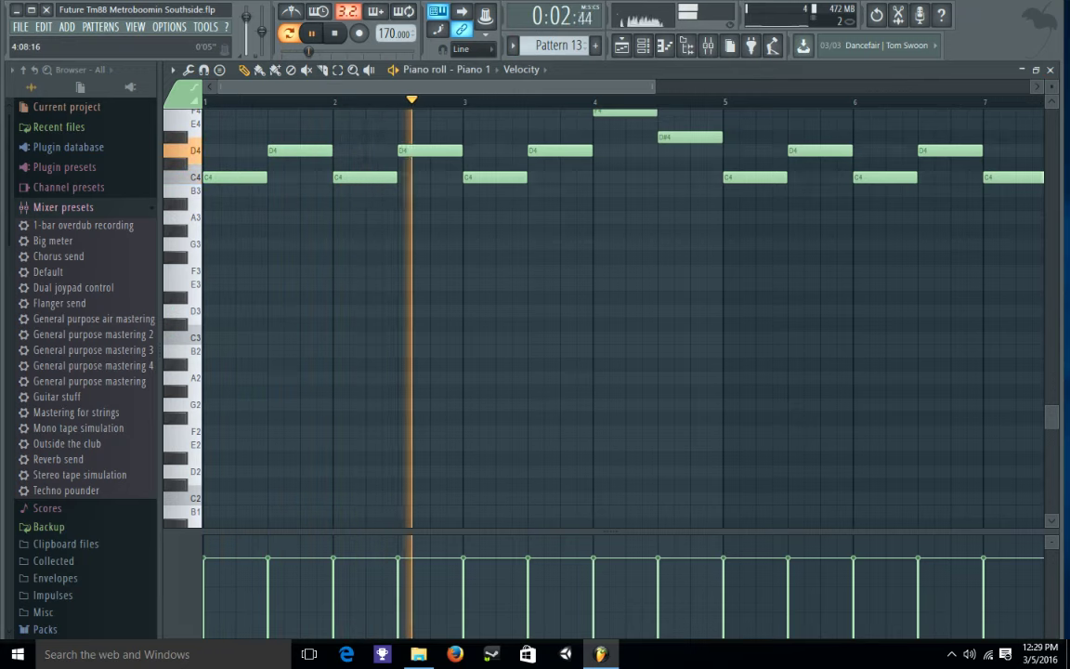
pyautogui.moveTo(653, 87); pyautogui.dragTo(983, 88)
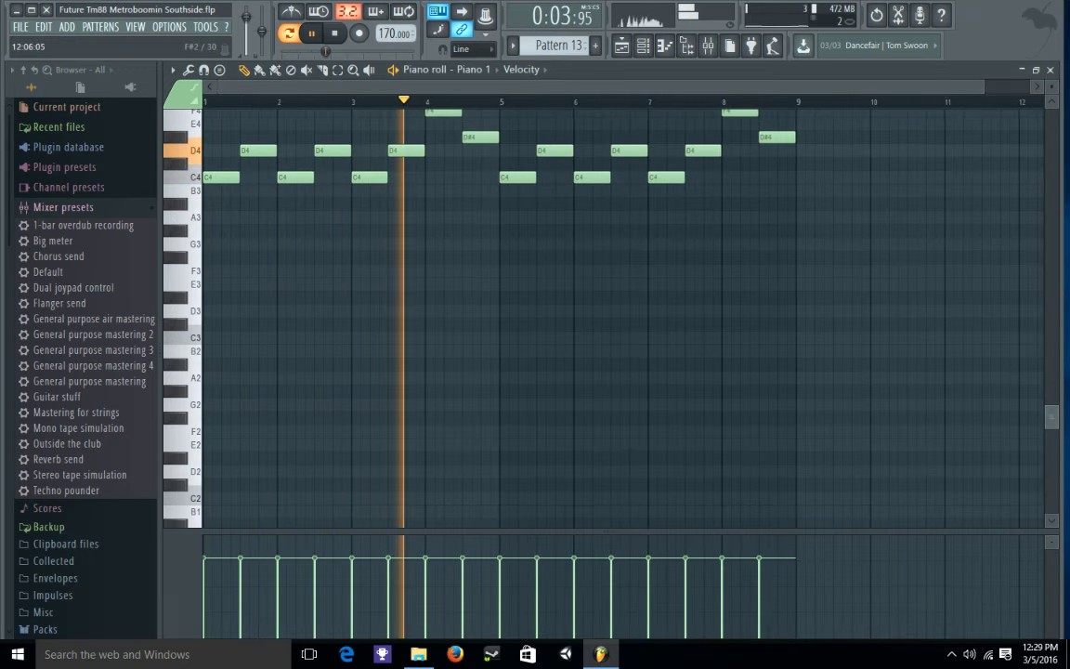
pyautogui.moveTo(1051, 417); pyautogui.dragTo(1051, 356)
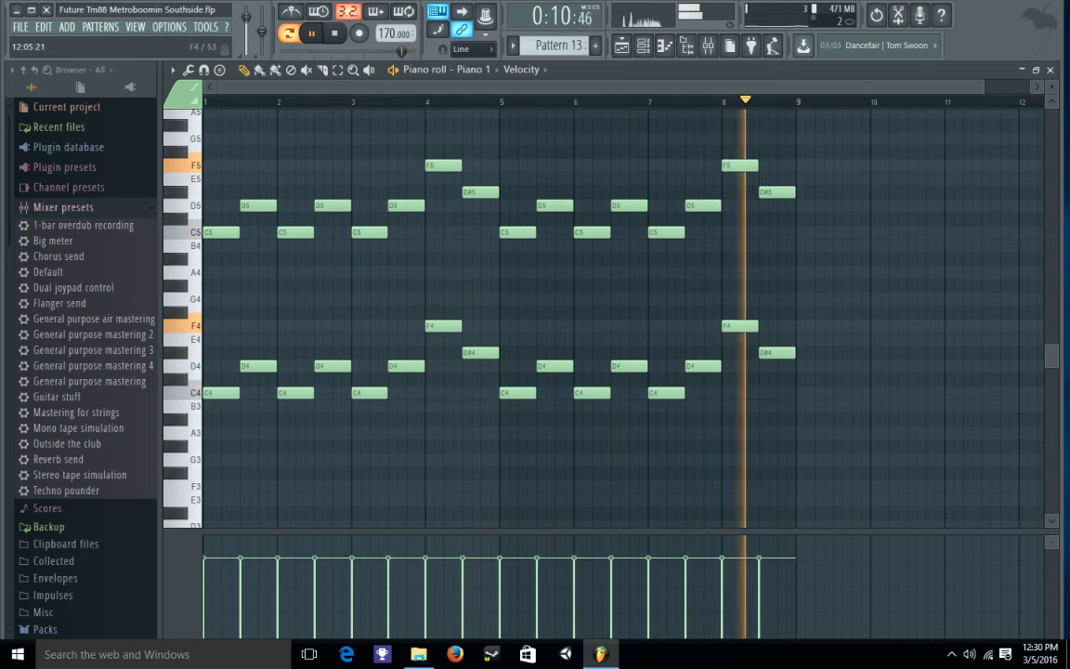
pyautogui.press('space')
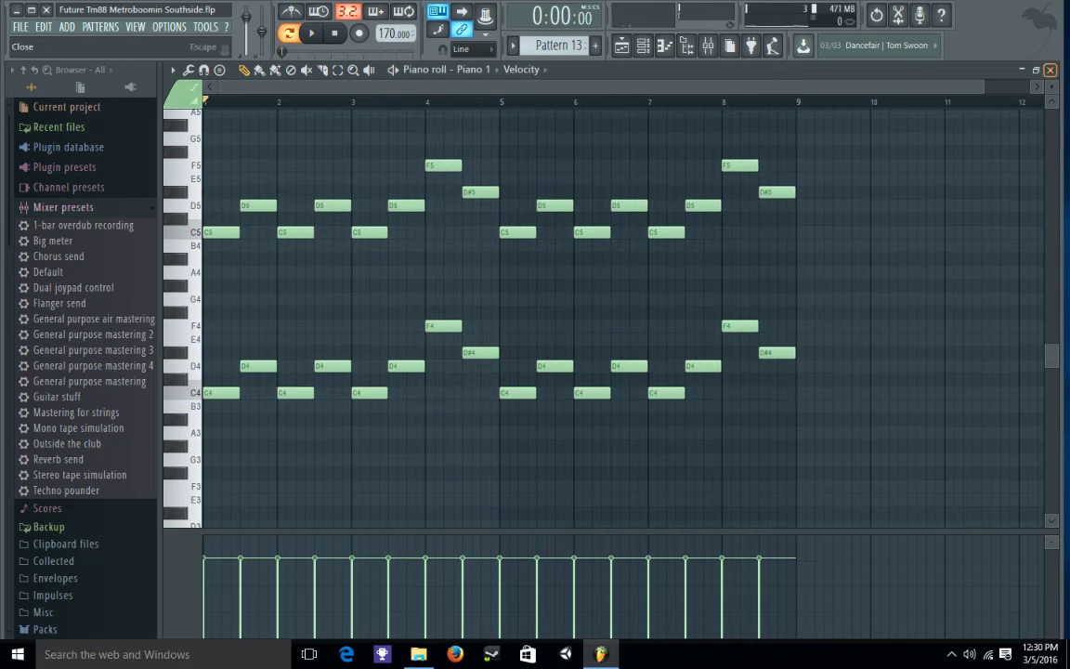
# - Open the Playlist, play the song from the start, and fit the full arrangement with its mute/solo and Master volume envelopes in view
pyautogui.click(1049, 70)
pyautogui.click(621, 44)
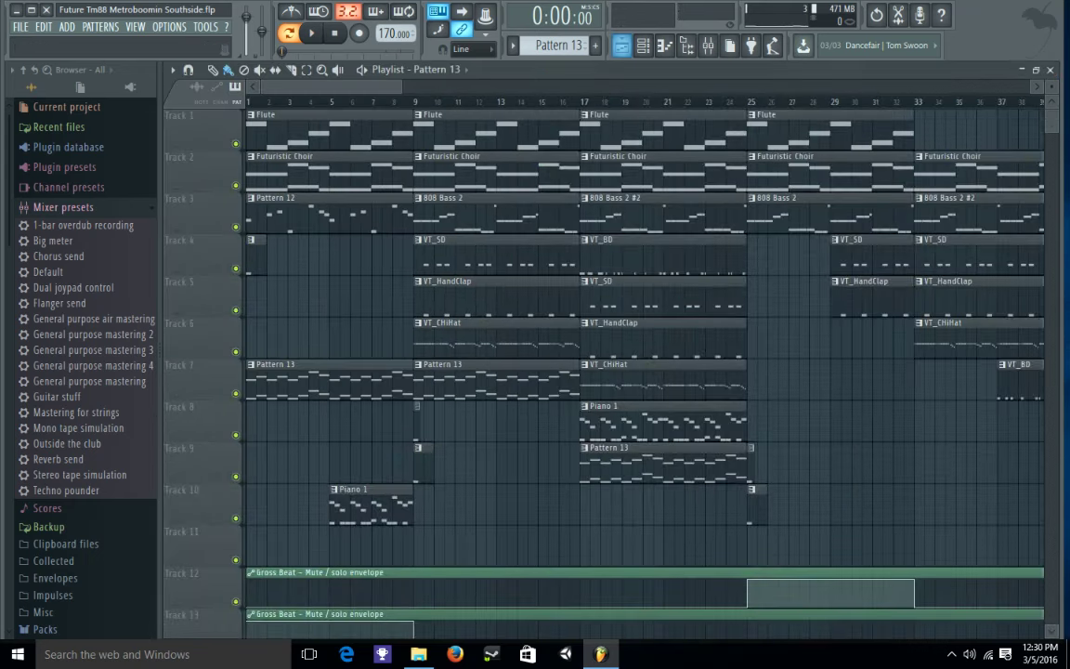
pyautogui.press('space')
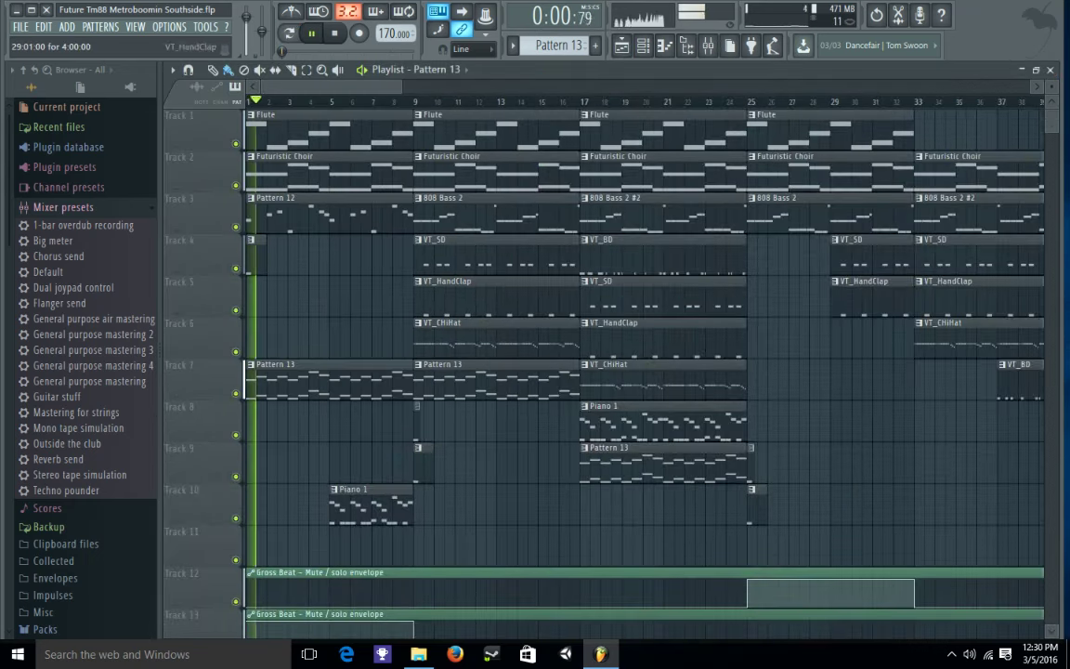
pyautogui.moveTo(400, 86); pyautogui.dragTo(973, 87)
pyautogui.moveTo(1051, 87); pyautogui.dragTo(1052, 90)
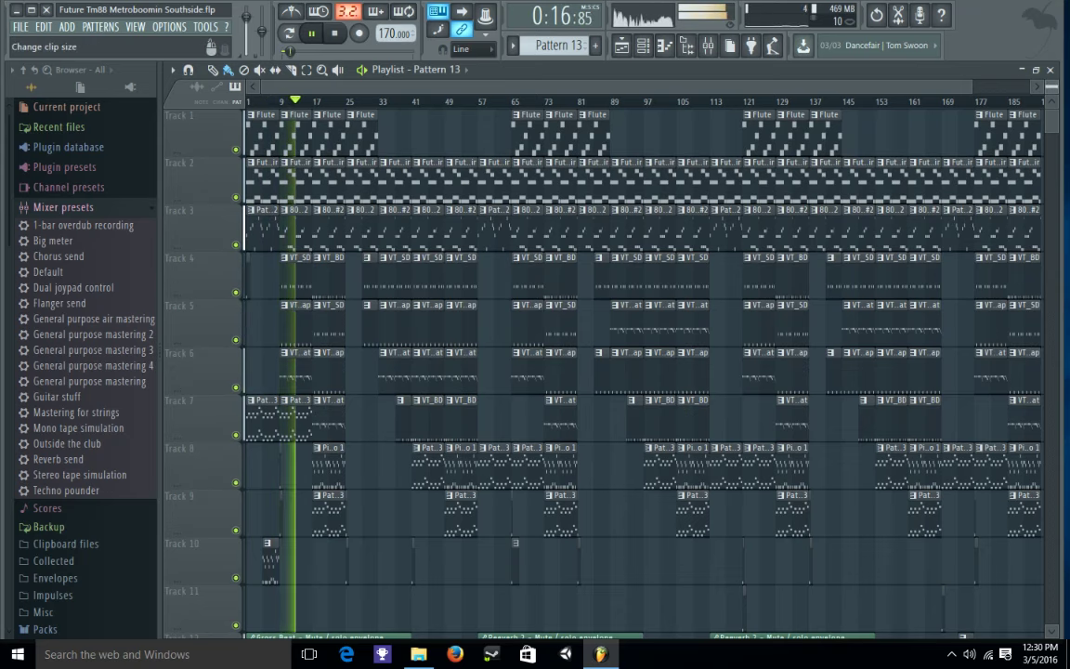
pyautogui.moveTo(1051, 87); pyautogui.dragTo(1051, 90)
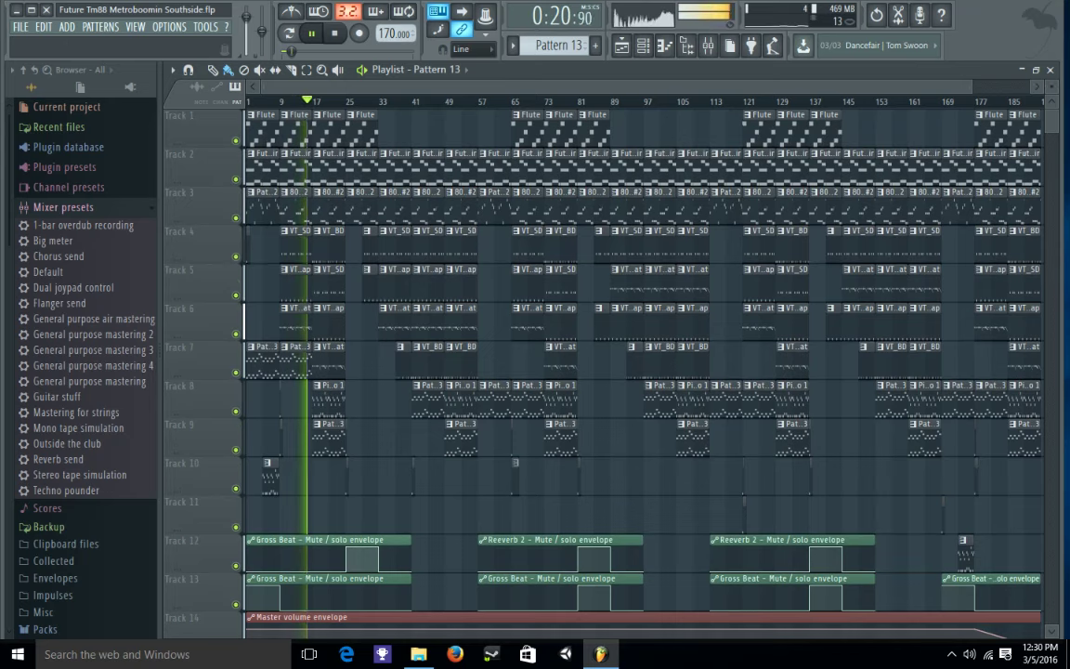
pyautogui.moveTo(970, 87); pyautogui.dragTo(978, 87)
pyautogui.moveTo(1051, 87); pyautogui.dragTo(1051, 87)
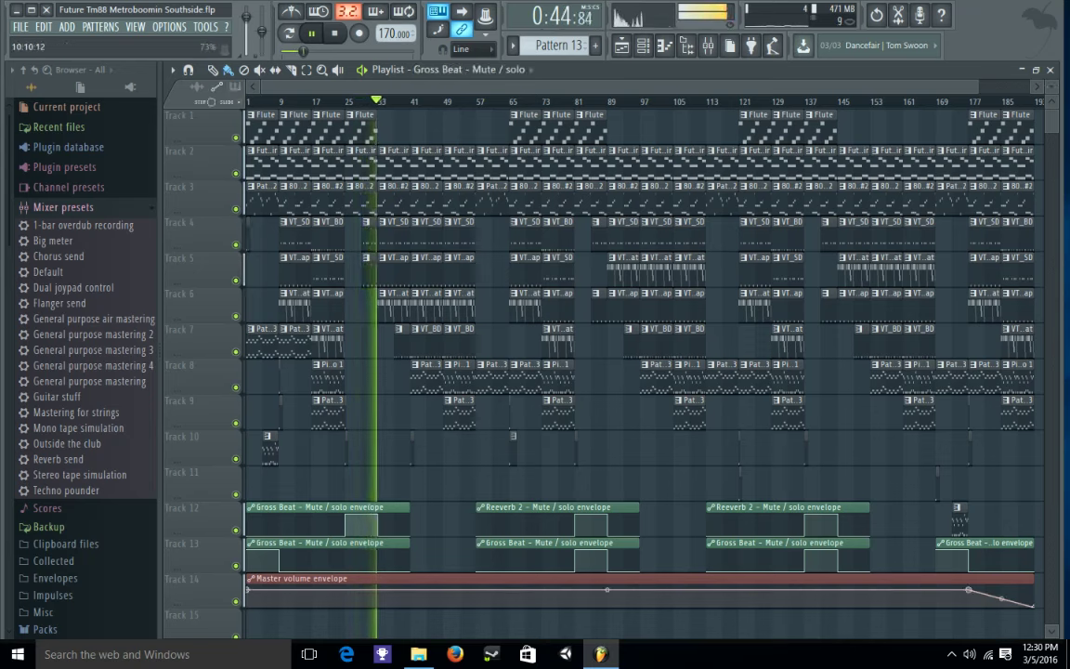
# - Place another Gross Beat - Mute / solo envelope clip, align it to bar 1, and put it on Track 11
pyautogui.click(255, 623)
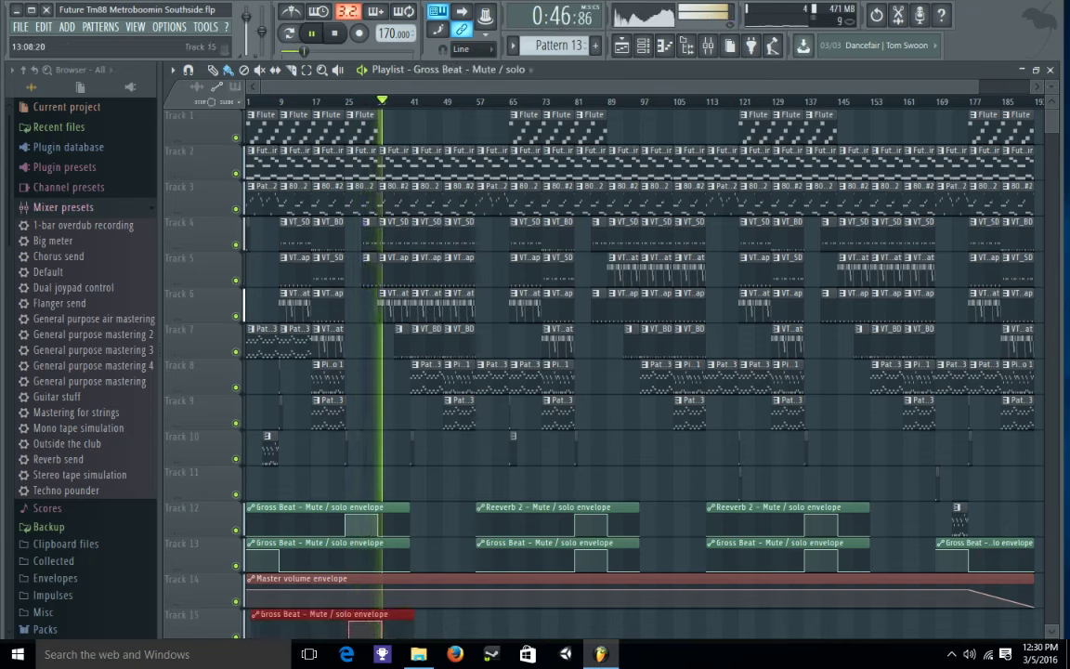
pyautogui.moveTo(298, 615); pyautogui.dragTo(292, 615)
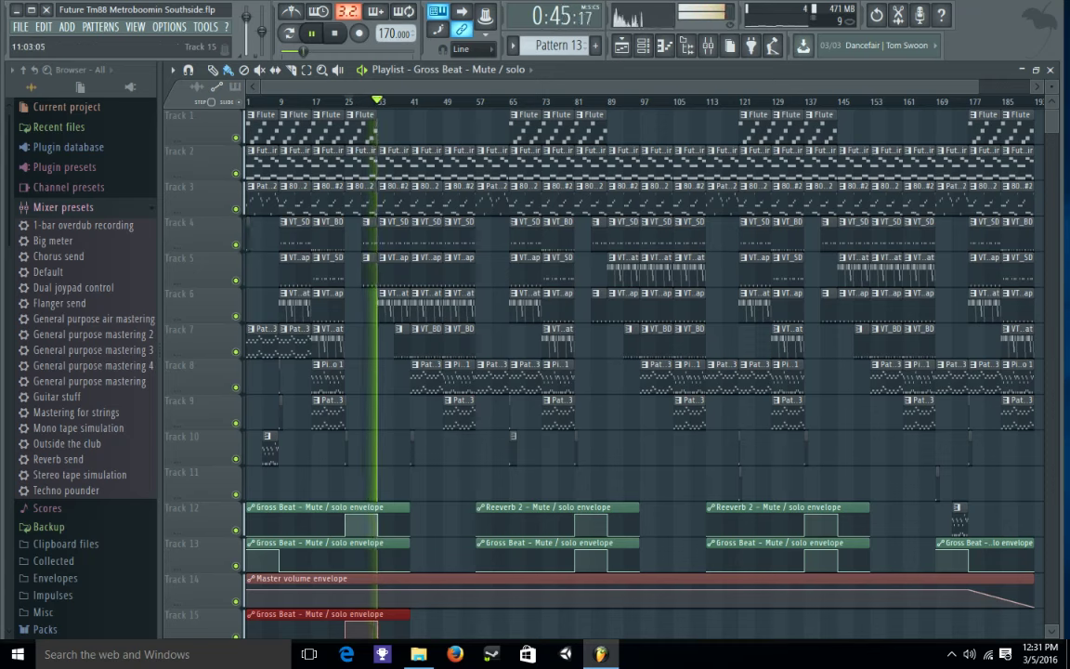
pyautogui.moveTo(325, 614); pyautogui.dragTo(325, 471)
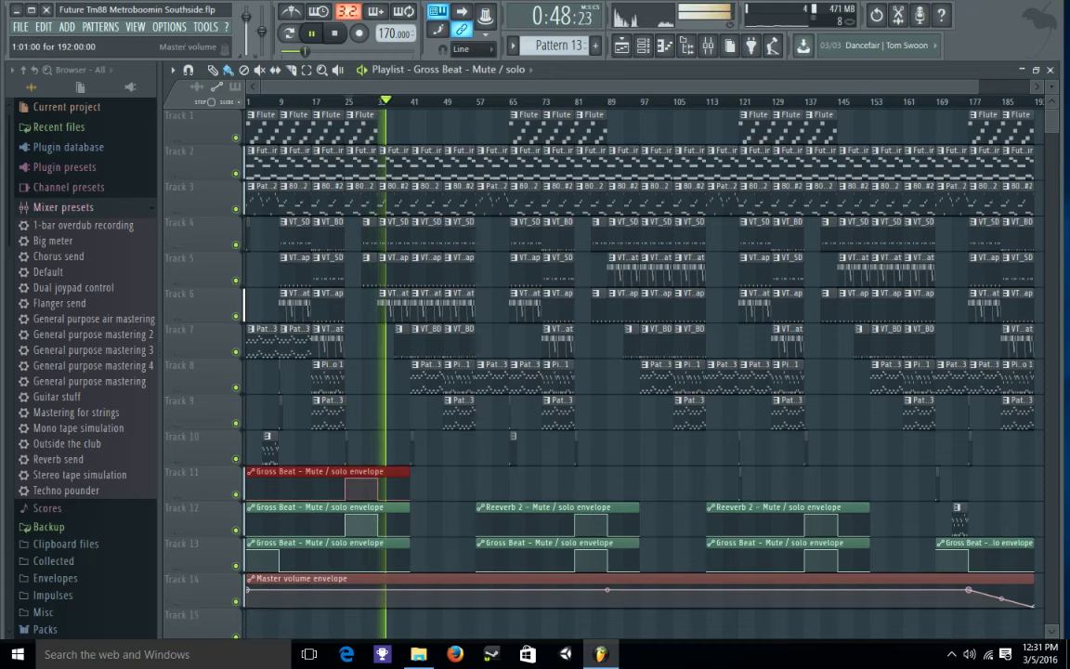
# - Move the Master volume envelope to Track 15 and separate the opening Gross Beat clips, putting Track 13's on Track 14 and Track 12's on Track 13
pyautogui.moveTo(325, 577); pyautogui.dragTo(325, 614)
pyautogui.click(325, 542)
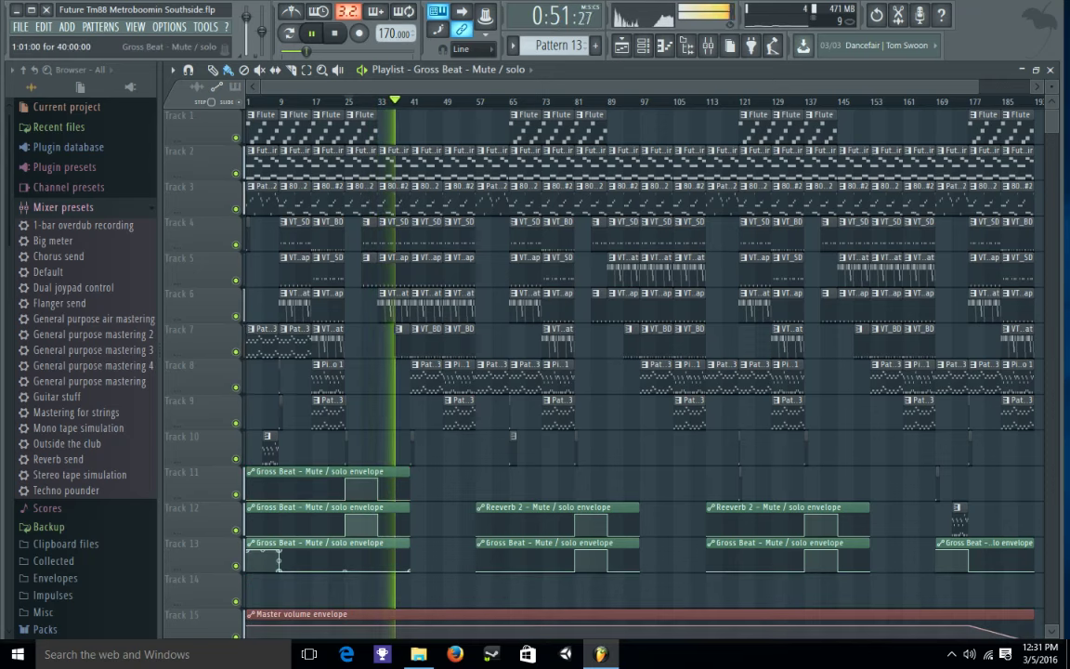
pyautogui.moveTo(325, 542); pyautogui.dragTo(325, 577)
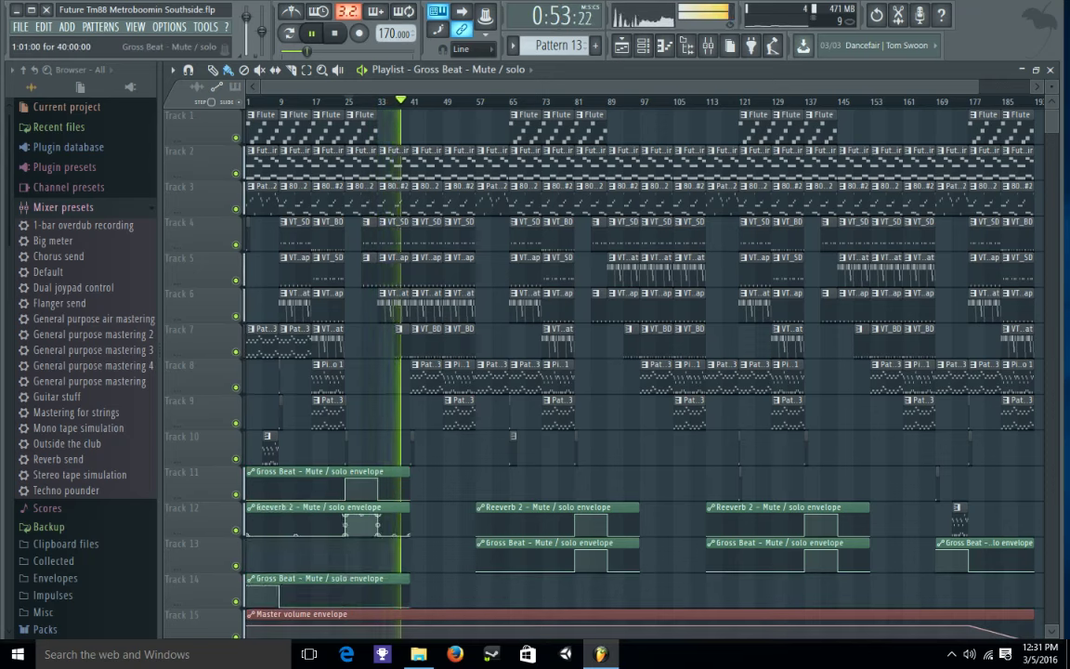
pyautogui.moveTo(325, 507); pyautogui.dragTo(325, 543)
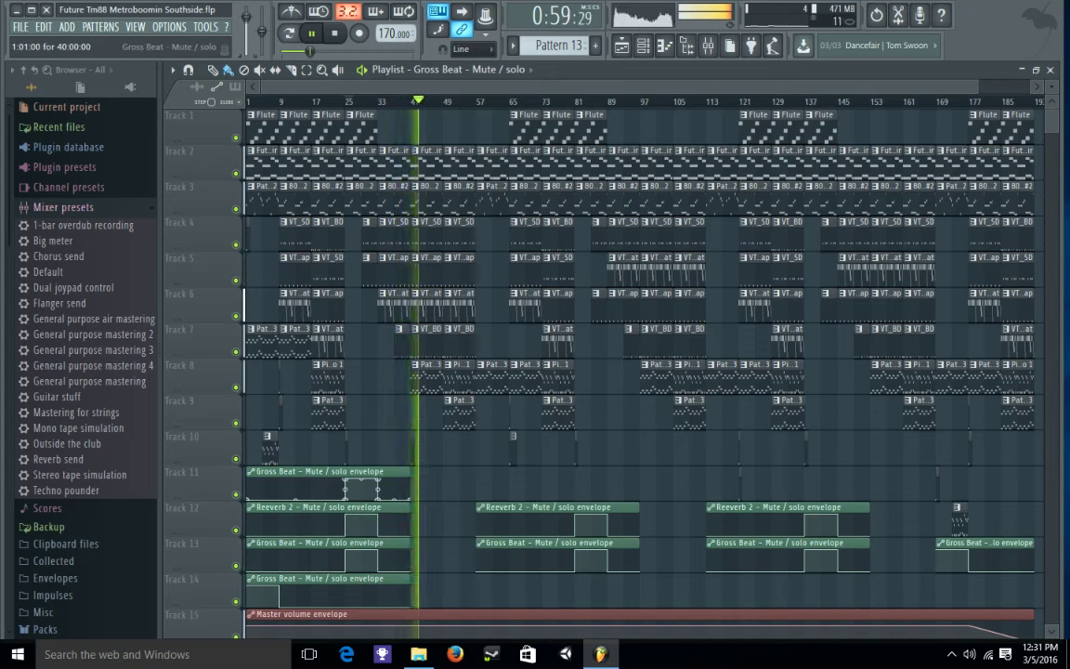
# - Replace the extra Gross Beat envelope on Track 11 with the one from Track 14, and return the Master volume envelope to Track 14
pyautogui.rightClick(286, 473)
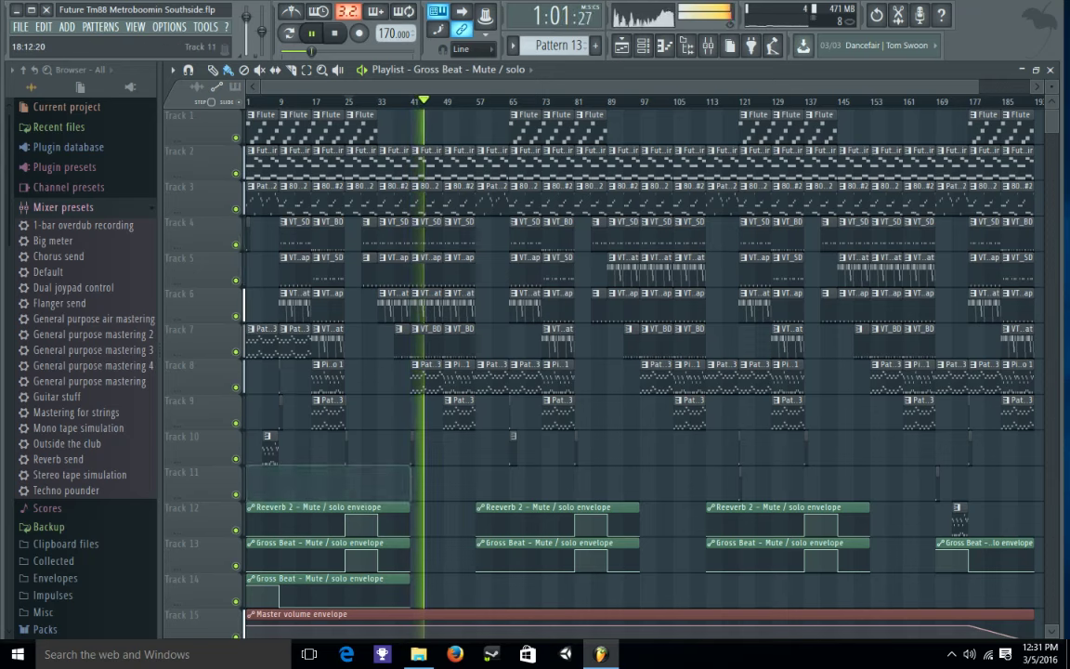
pyautogui.moveTo(327, 578); pyautogui.dragTo(326, 472)
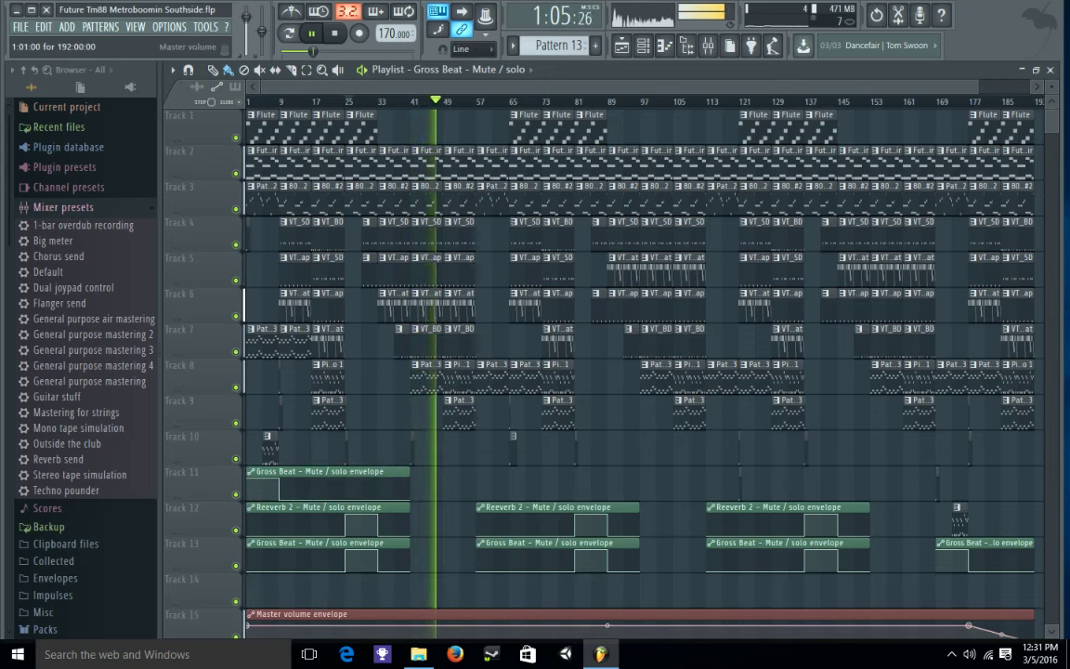
pyautogui.moveTo(362, 614); pyautogui.dragTo(362, 579)
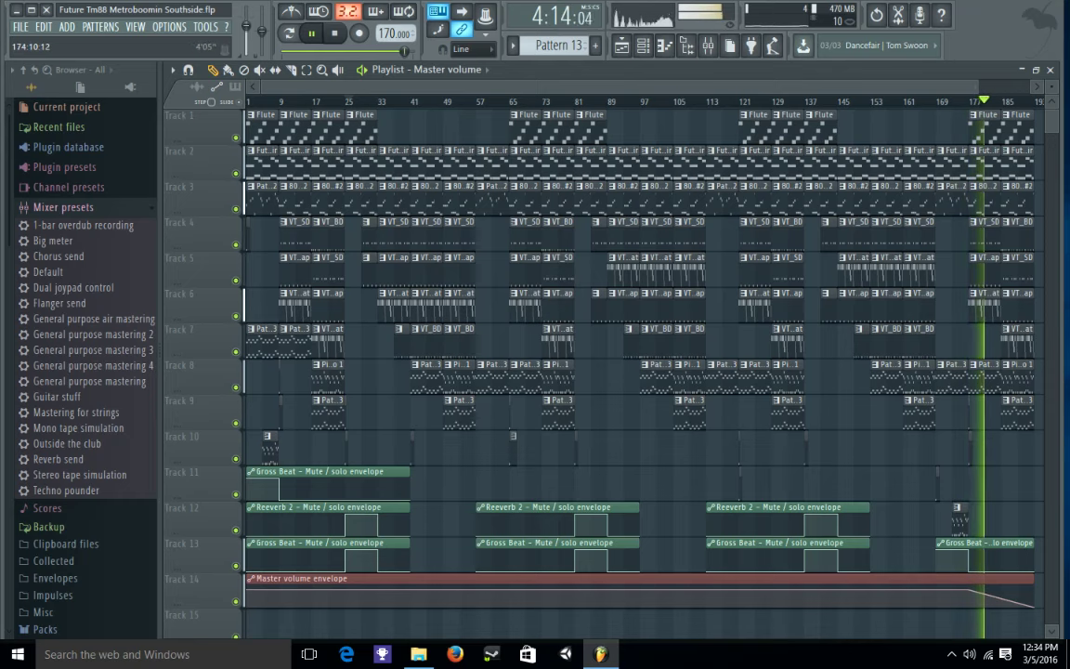
# - Bring the song's final bars into view and play the closing section through the Master volume envelope's fade-out
pyautogui.moveTo(979, 86)
pyautogui.mouseDown()
pyautogui.moveTo(936, 86)
pyautogui.moveTo(979, 87)
pyautogui.mouseUp()
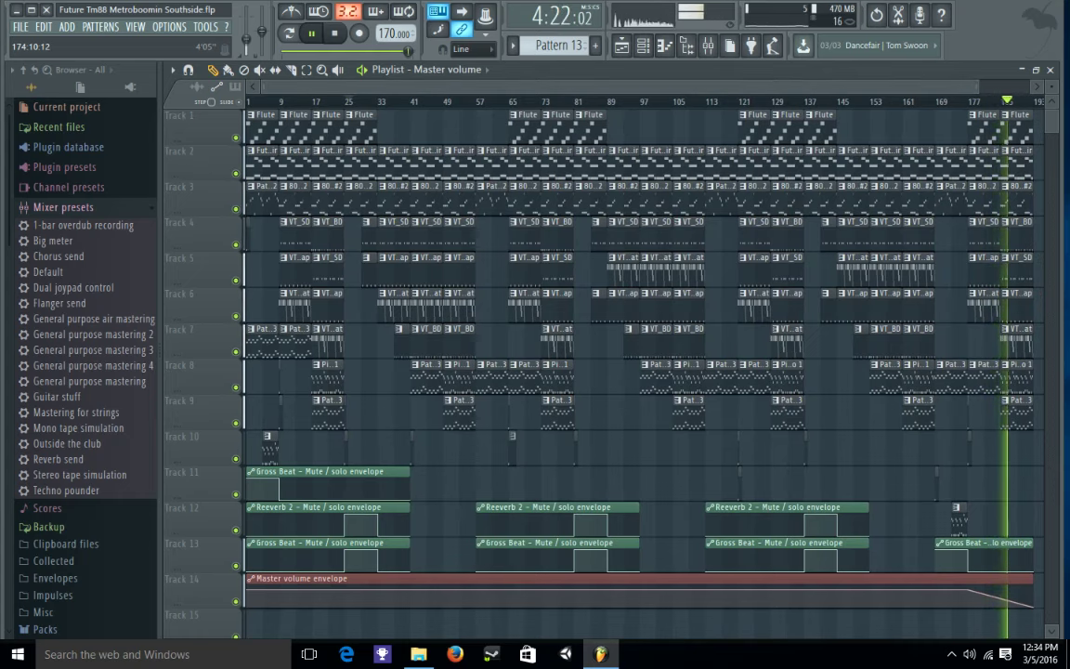
pyautogui.scroll(3, 640, 353)
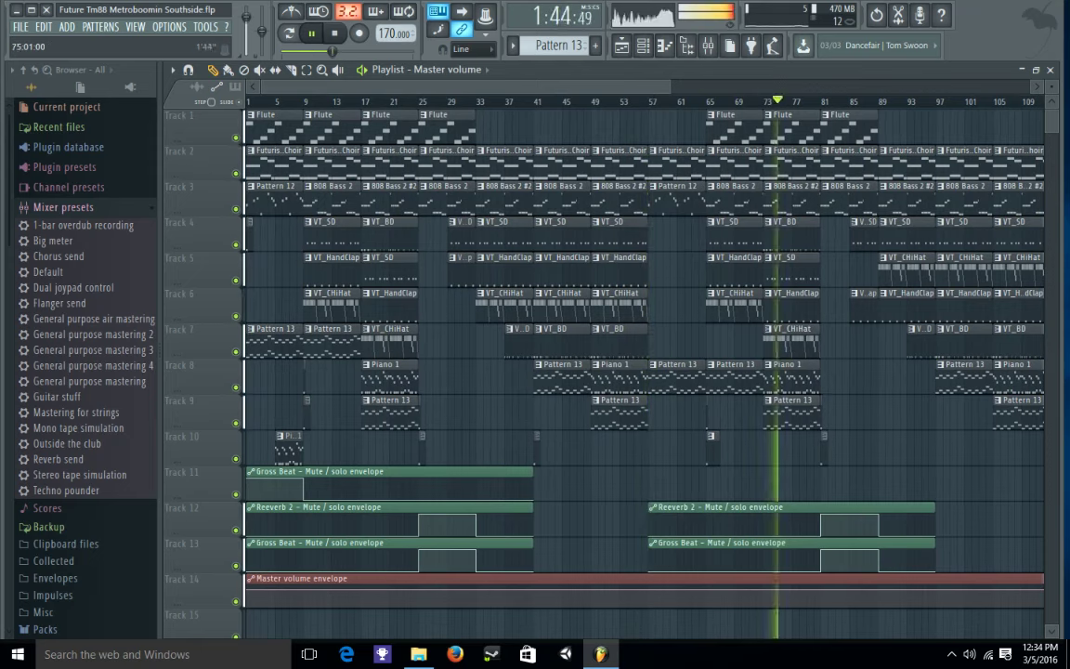
pyautogui.moveTo(720, 86); pyautogui.dragTo(887, 86)
pyautogui.click(855, 100)
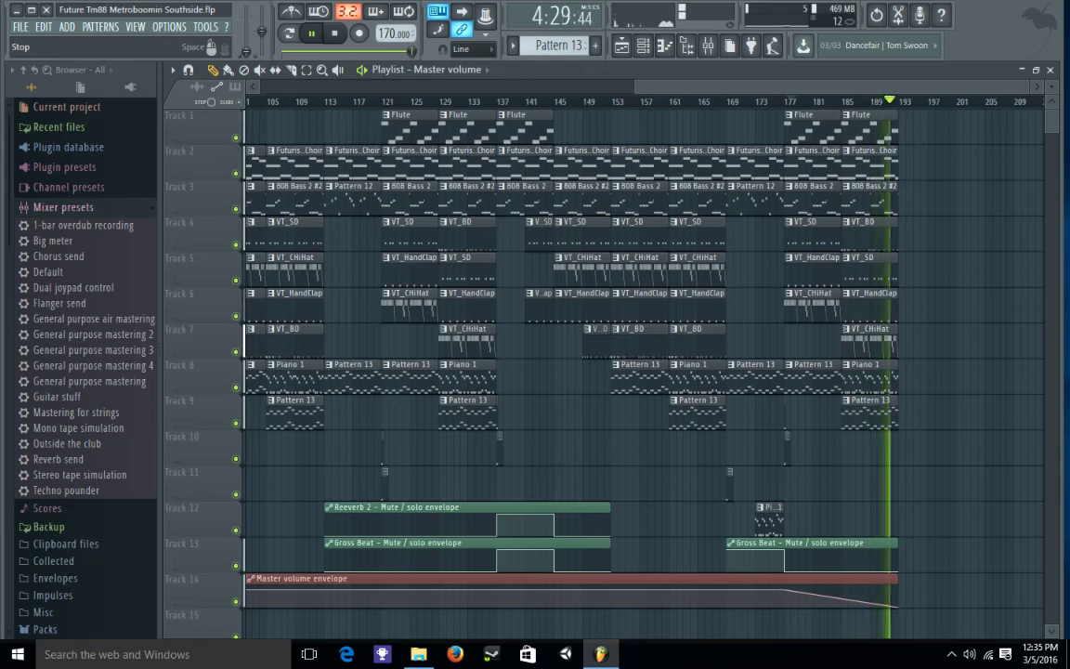
pyautogui.press('space')
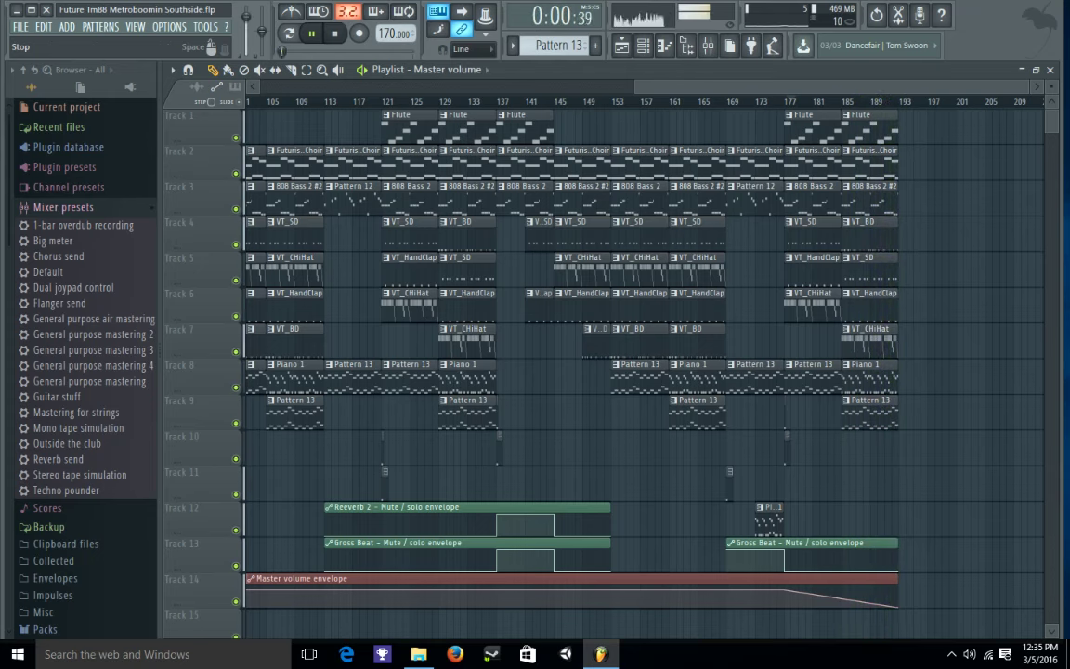